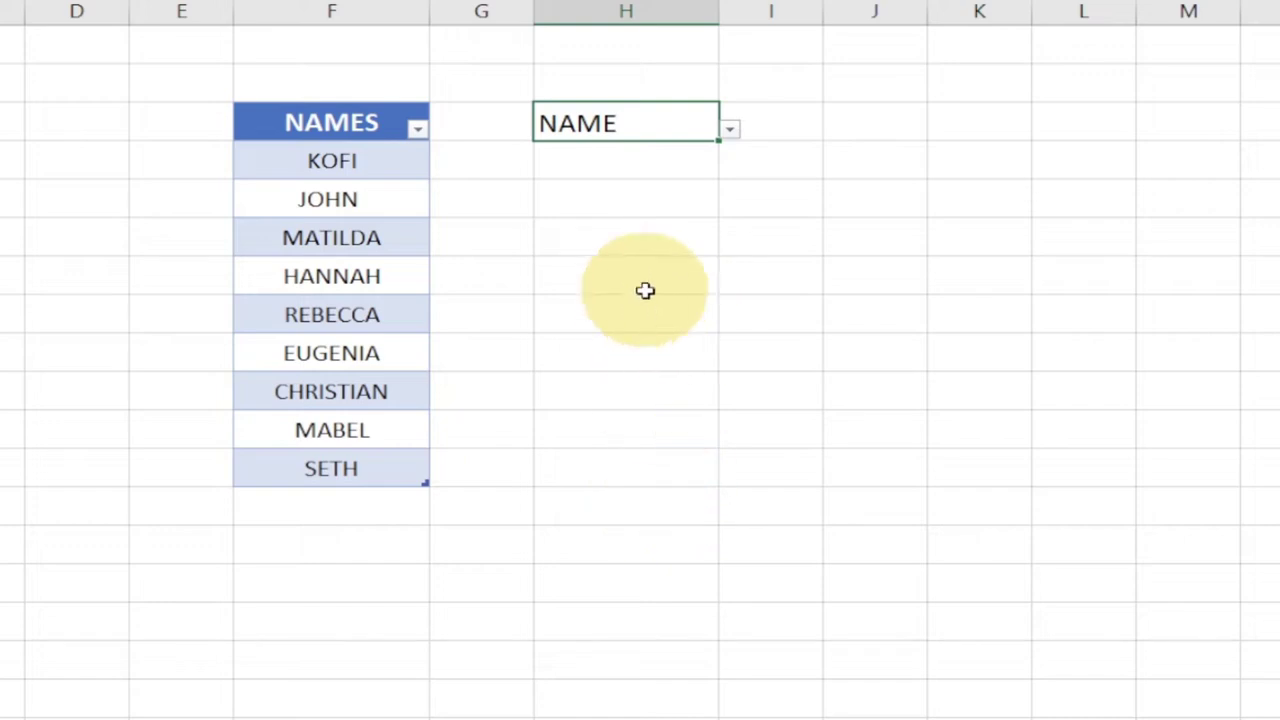
# Check that H3's NAME drop-down currently ends with SETH.
pyautogui.click(729, 131)
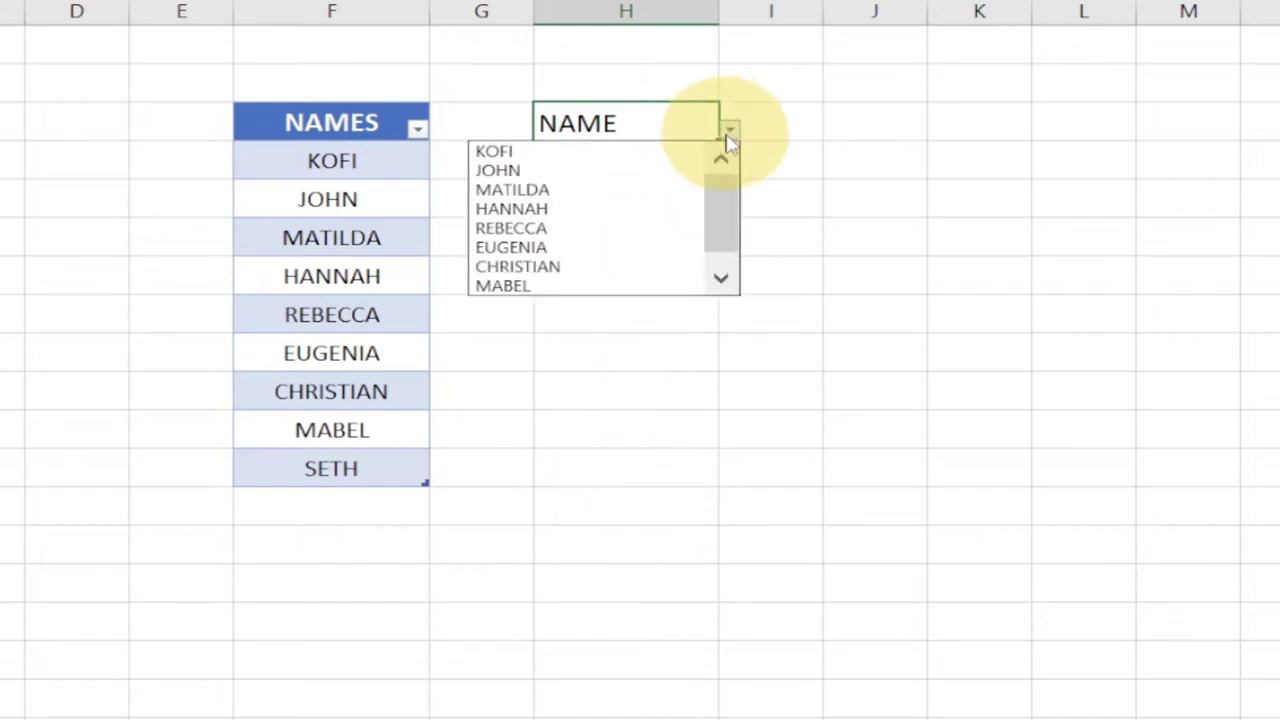
pyautogui.click(722, 281)
pyautogui.click(331, 467)
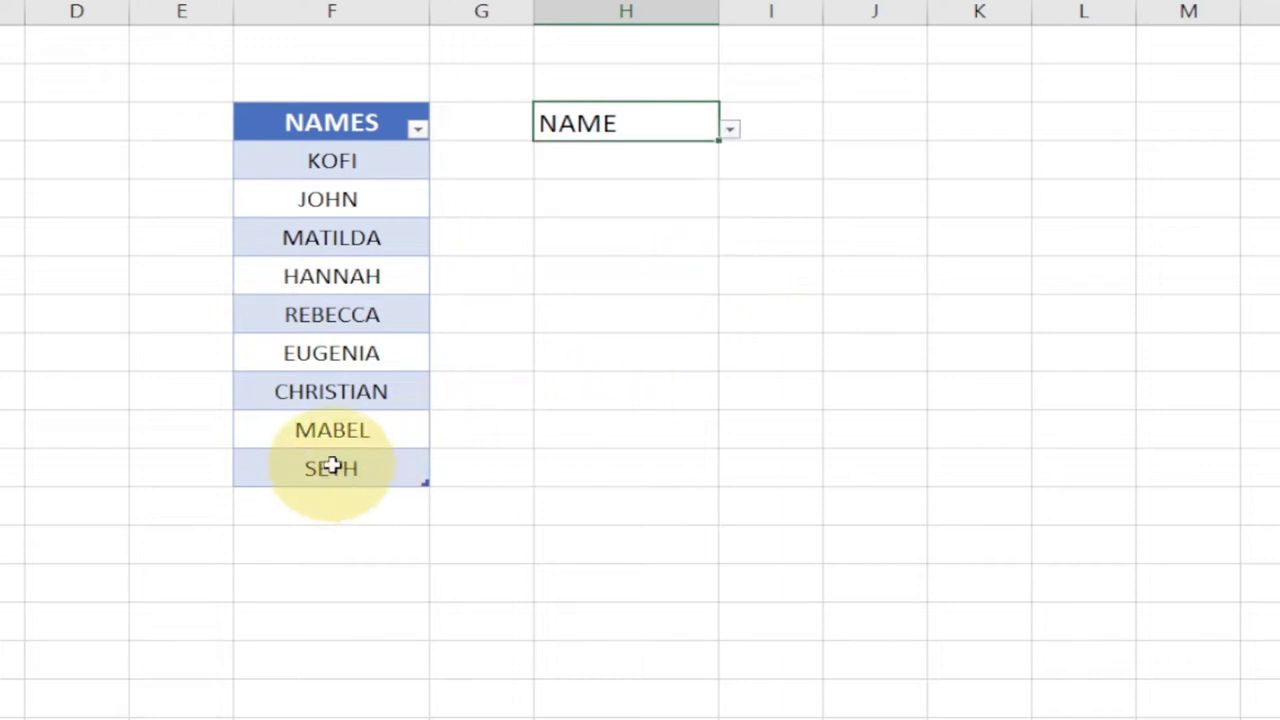
# Delete SETH's table row and confirm the drop-down list now ends at MABEL.
pyautogui.rightClick(333, 464)
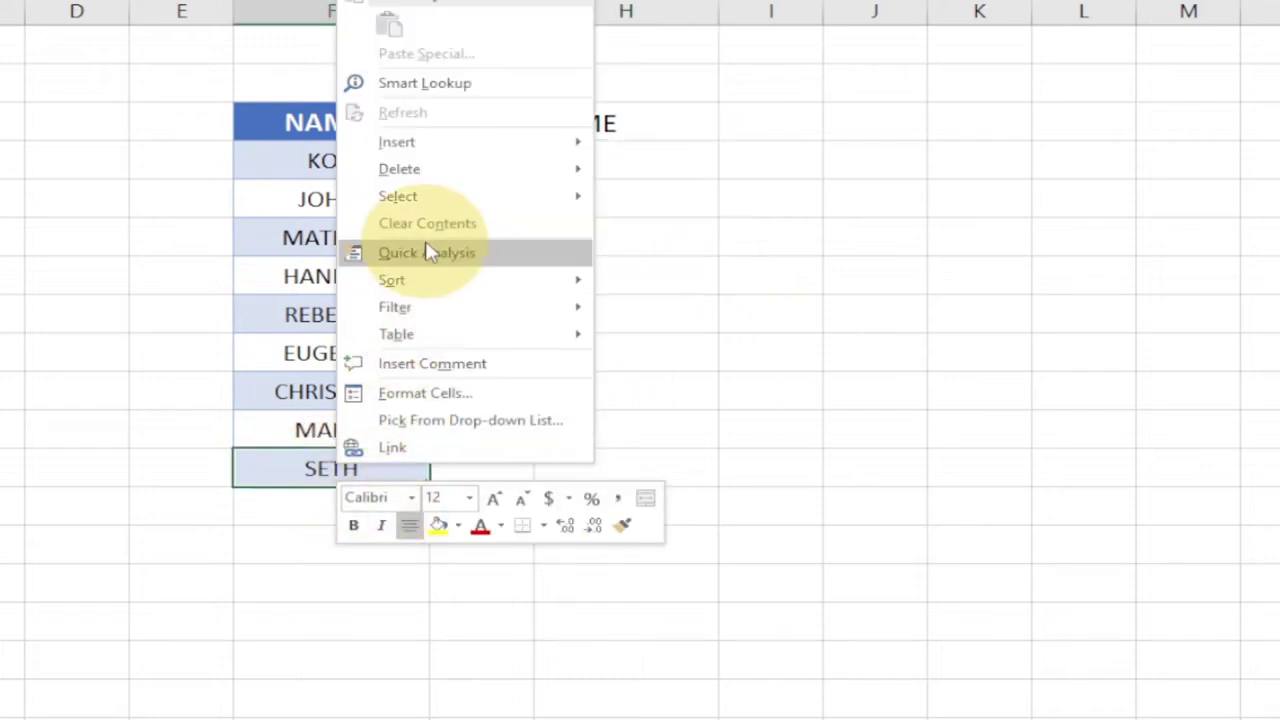
pyautogui.moveTo(443, 178)
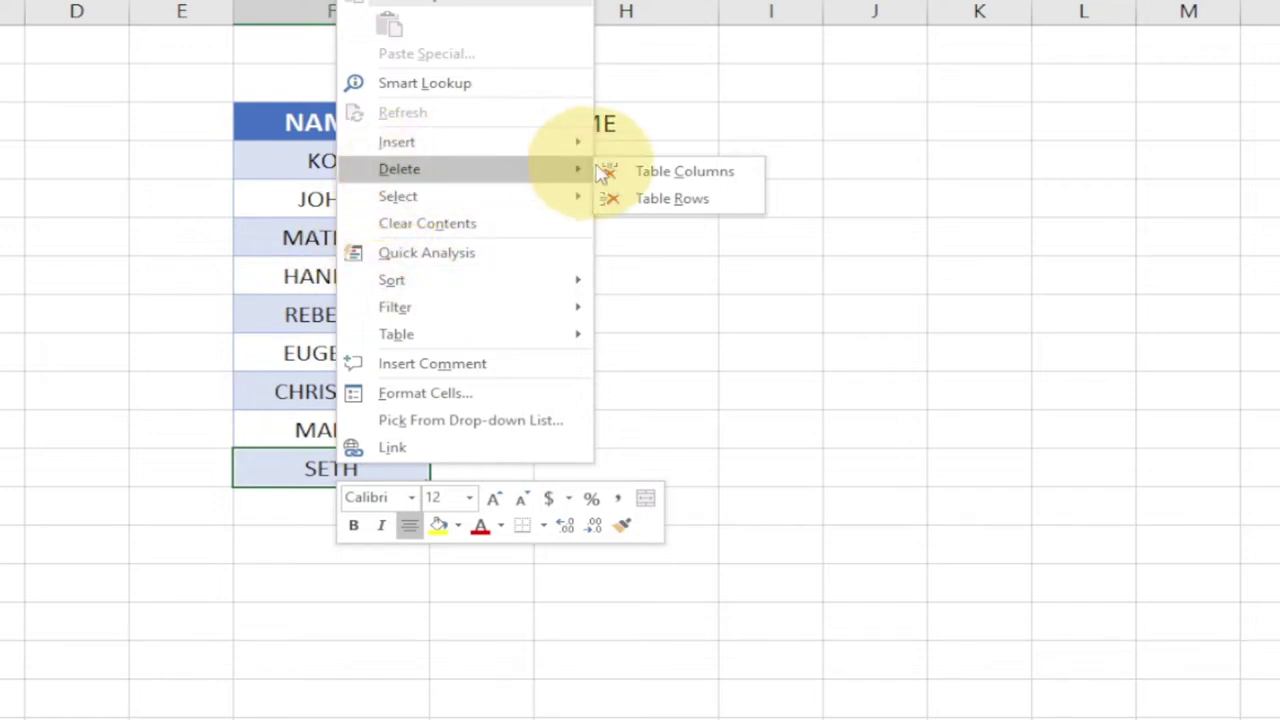
pyautogui.click(683, 205)
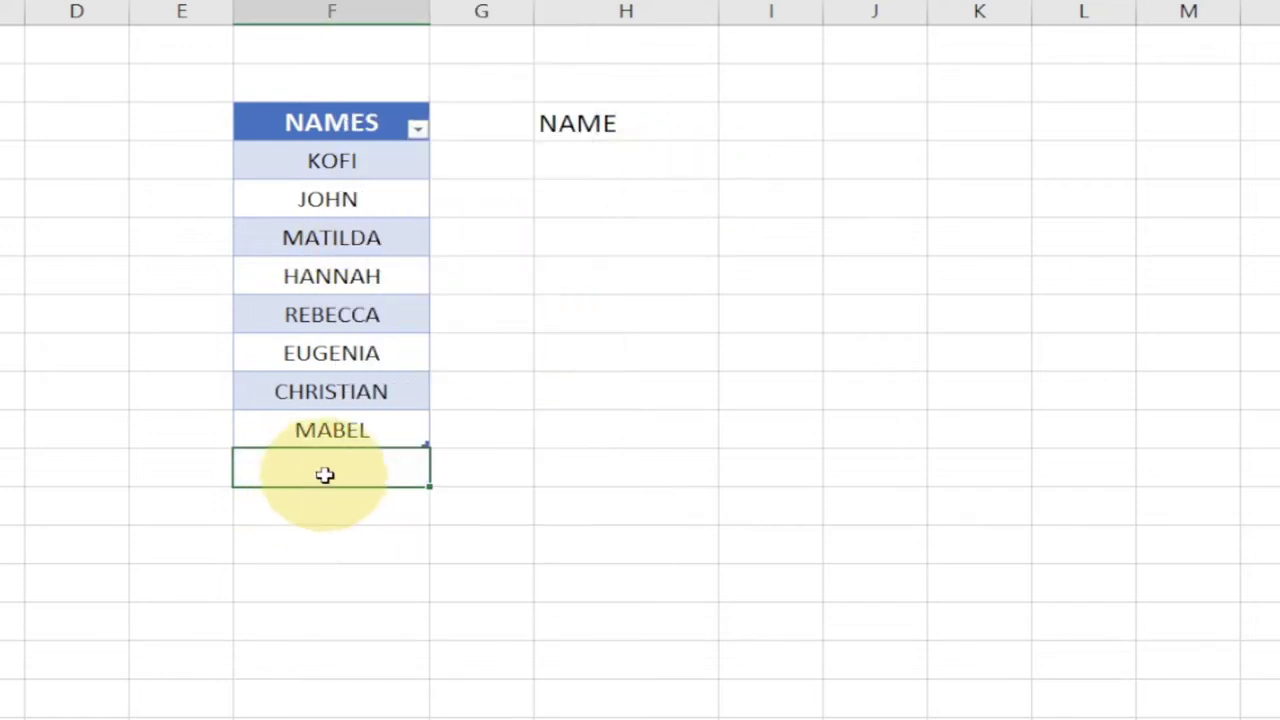
pyautogui.click(626, 123)
pyautogui.click(730, 133)
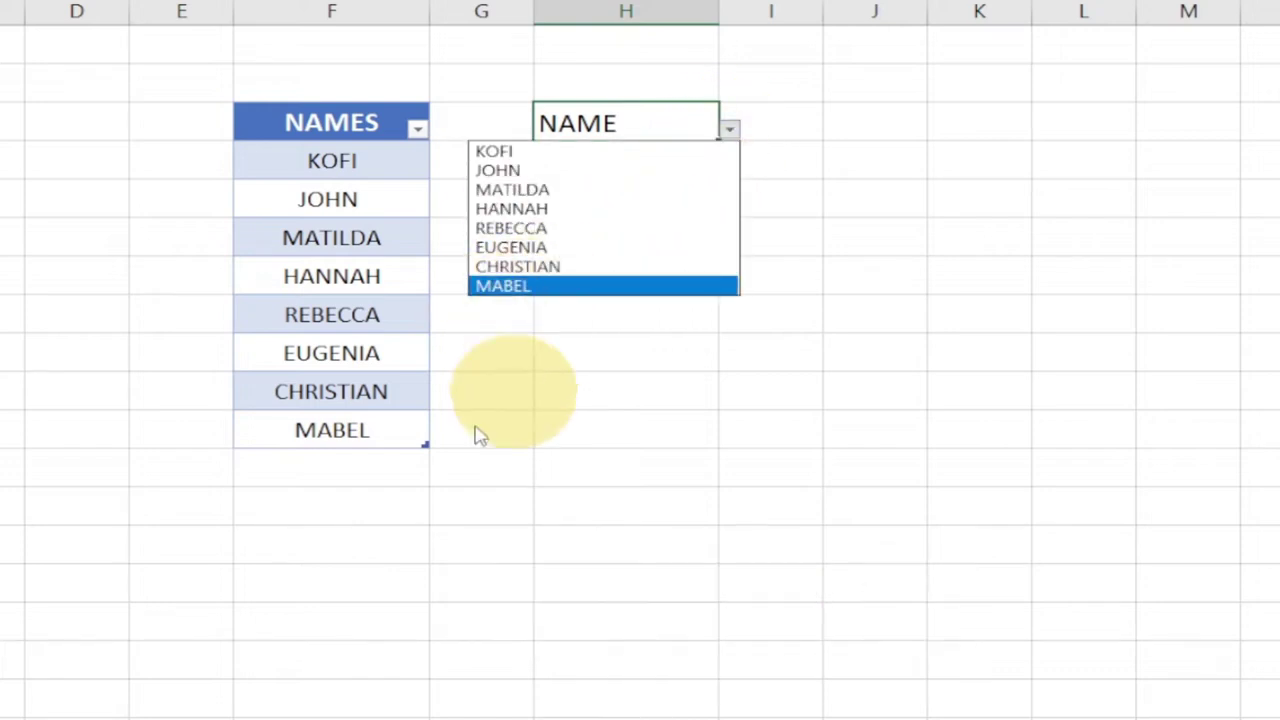
pyautogui.click(320, 477)
# Add PRINCE below MABEL in the table and confirm H3's drop-down lists it.
pyautogui.click(319, 473)
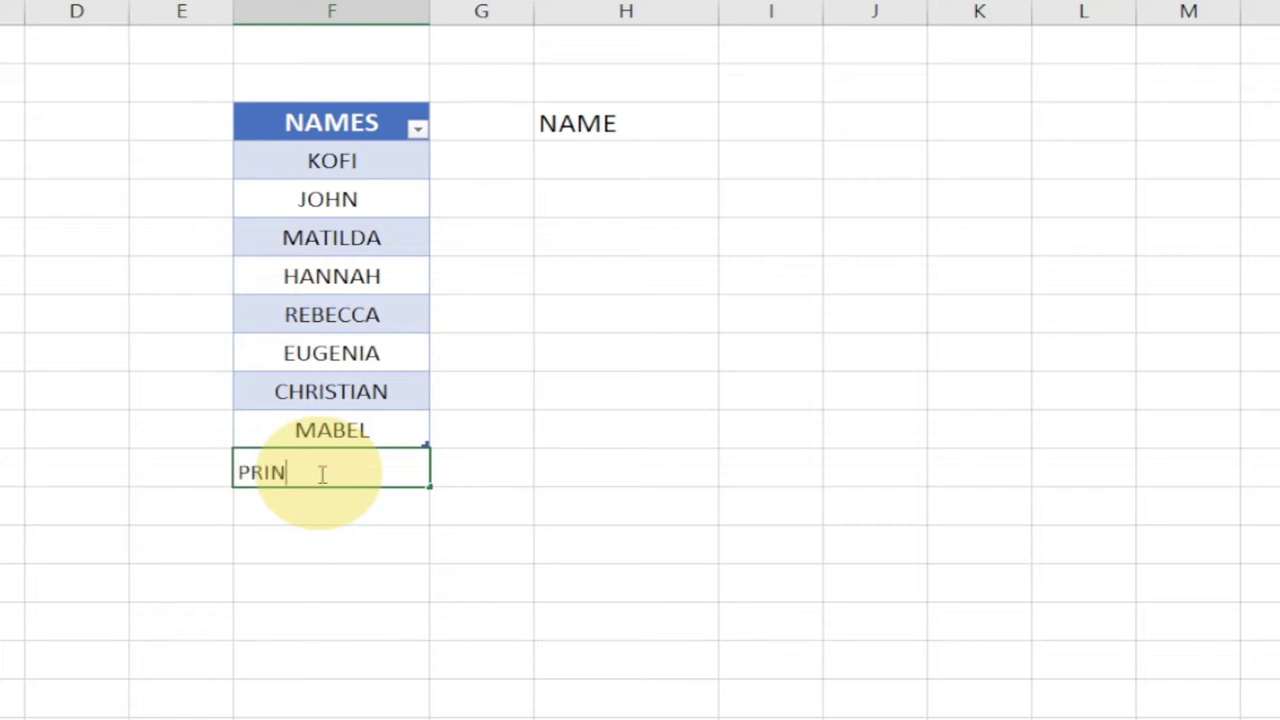
pyautogui.press('Return')
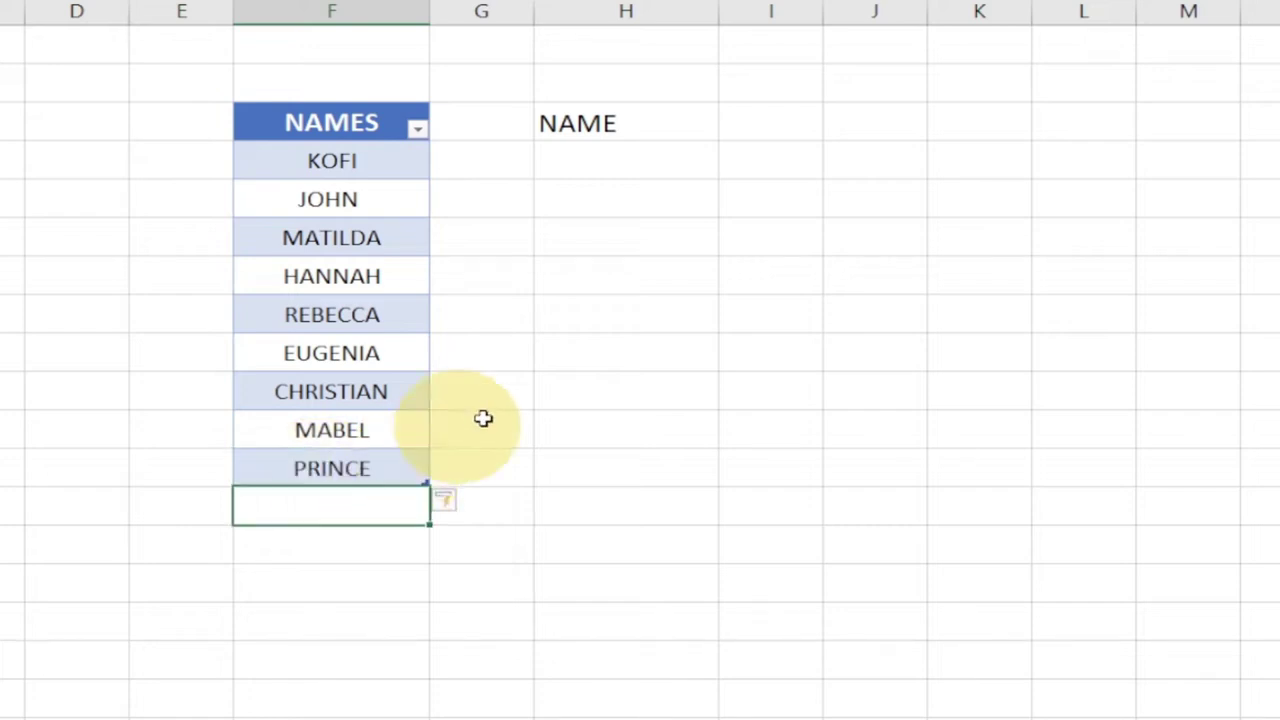
pyautogui.click(649, 129)
pyautogui.click(730, 129)
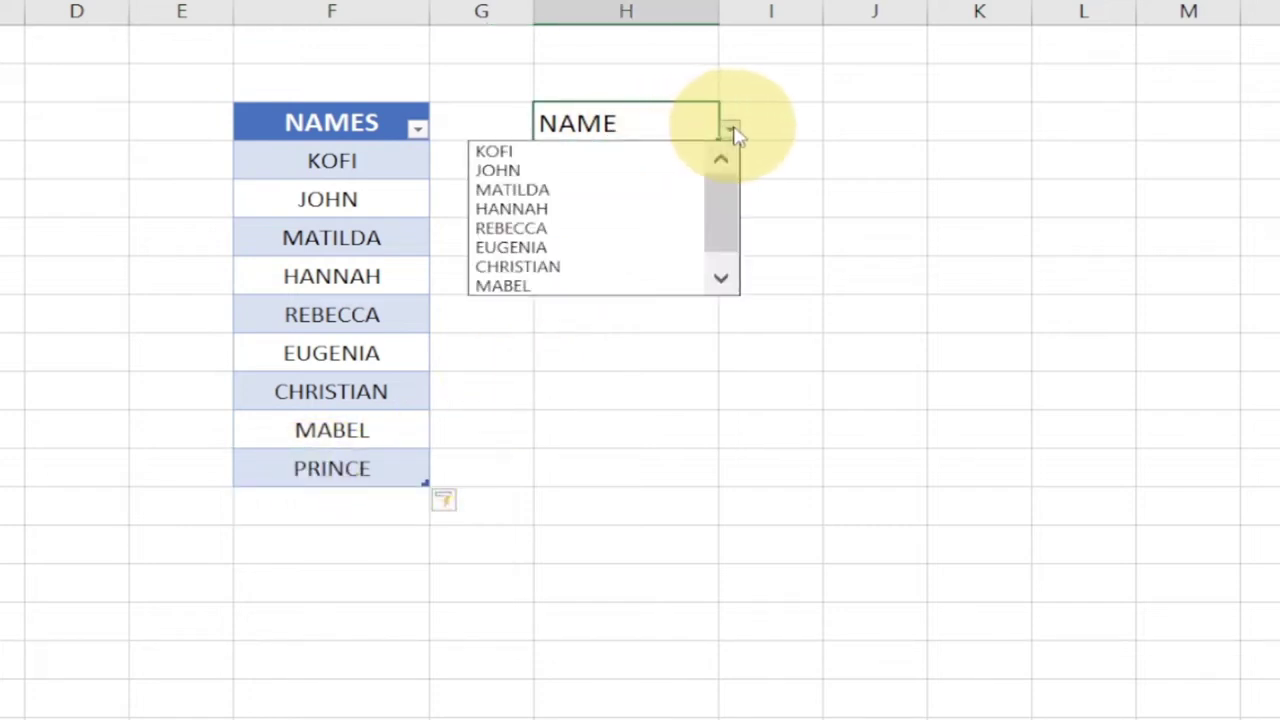
pyautogui.click(721, 280)
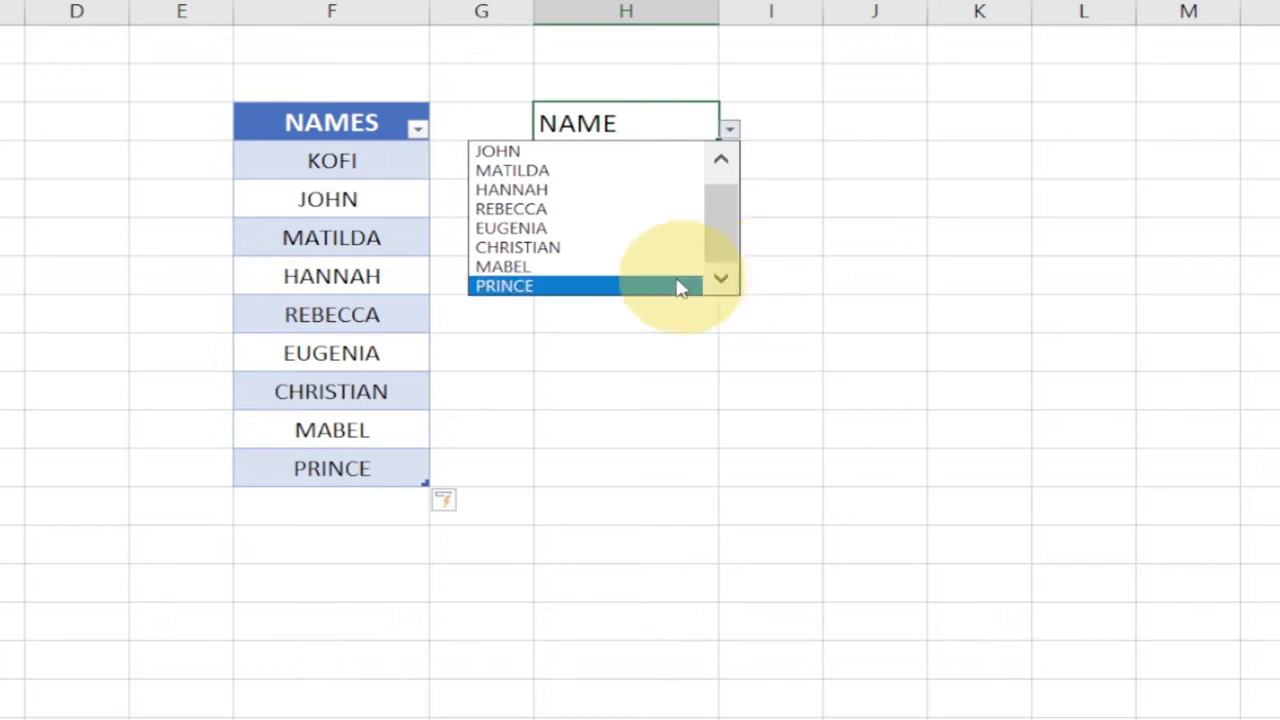
pyautogui.click(733, 129)
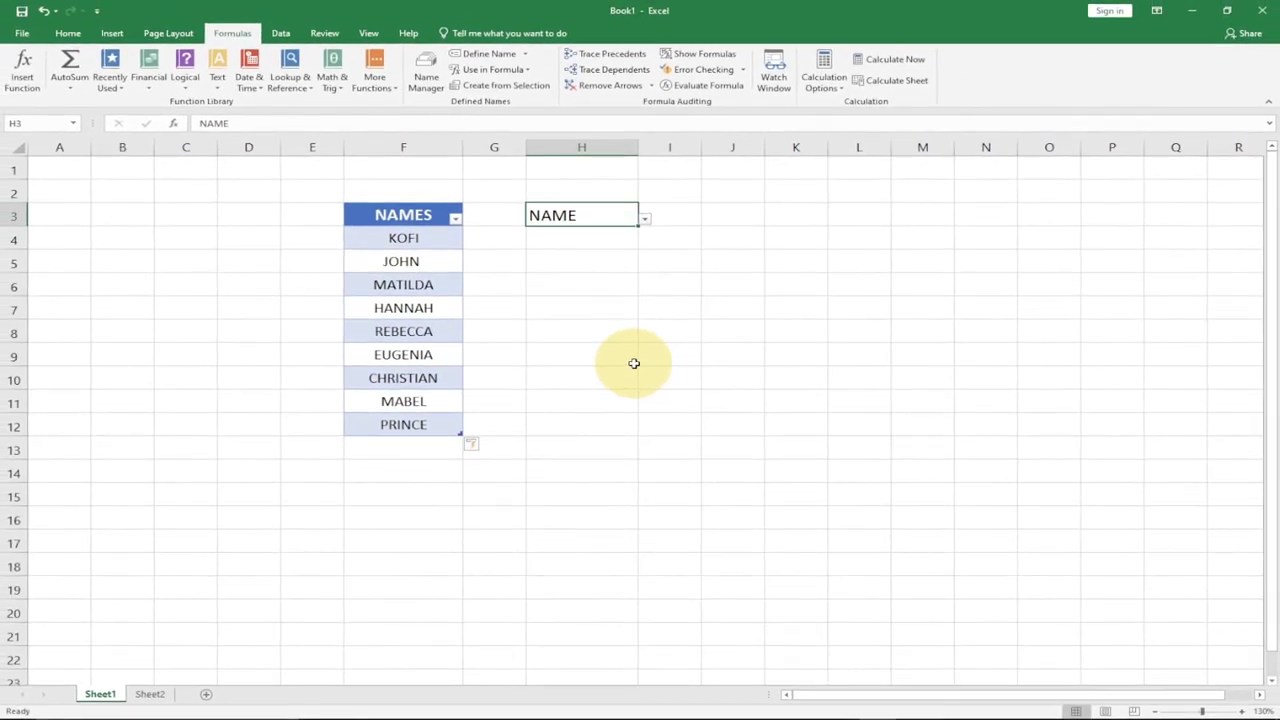
# Switch to Sheet2, which holds the plain KOFI-to-MABEL NAME list in column E.
pyautogui.click(150, 693)
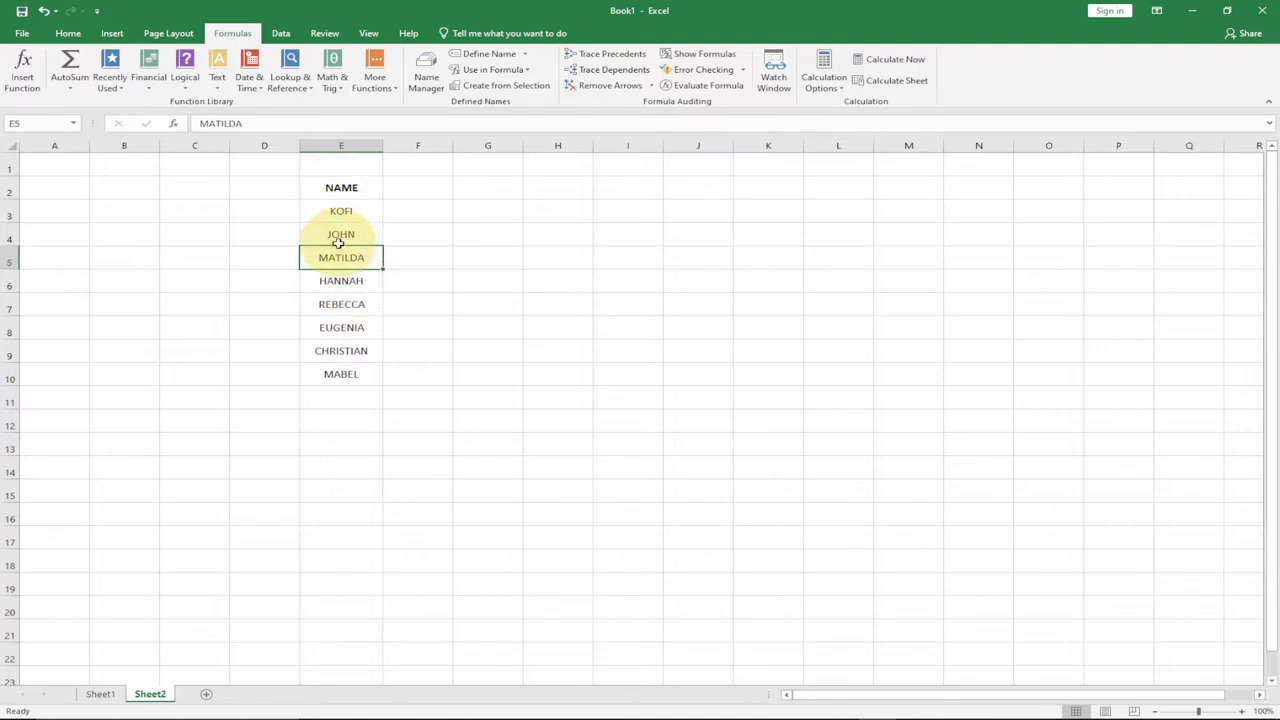
pyautogui.click(112, 33)
# Convert the NAME list in E2:E10 into Table4, keeping the header row.
pyautogui.click(128, 80)
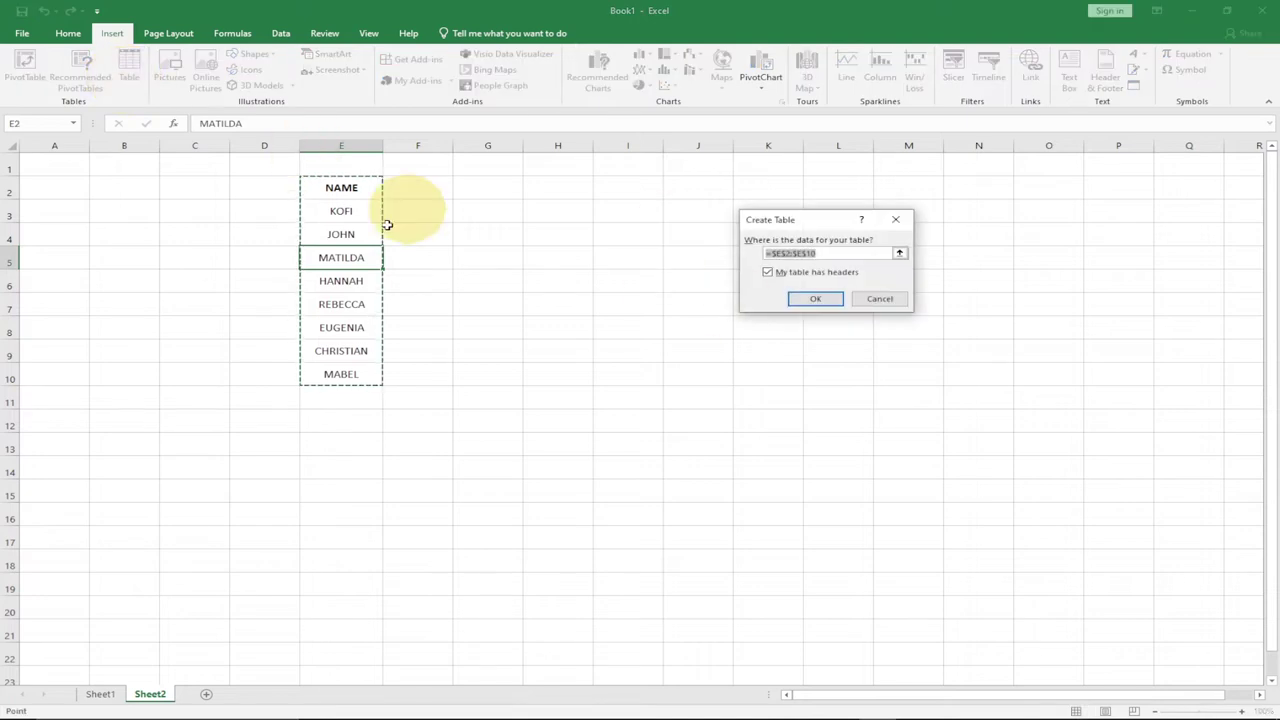
pyautogui.click(814, 300)
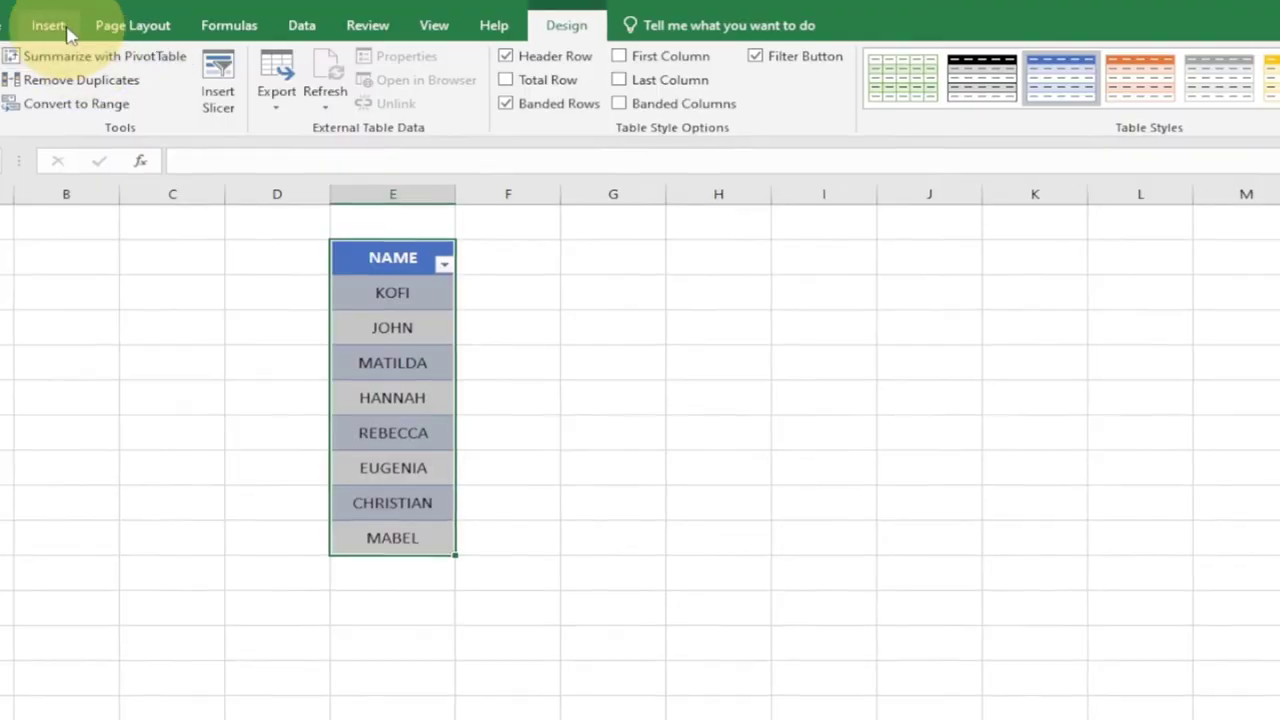
pyautogui.click(112, 33)
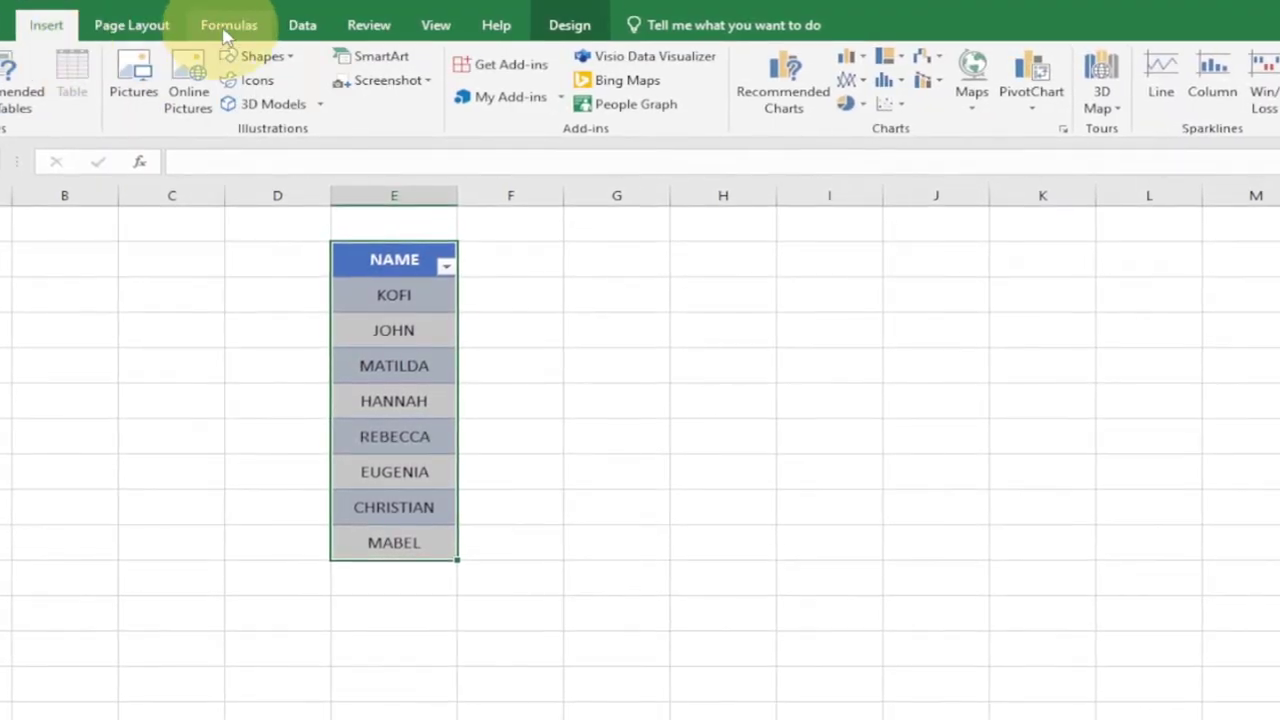
pyautogui.click(227, 27)
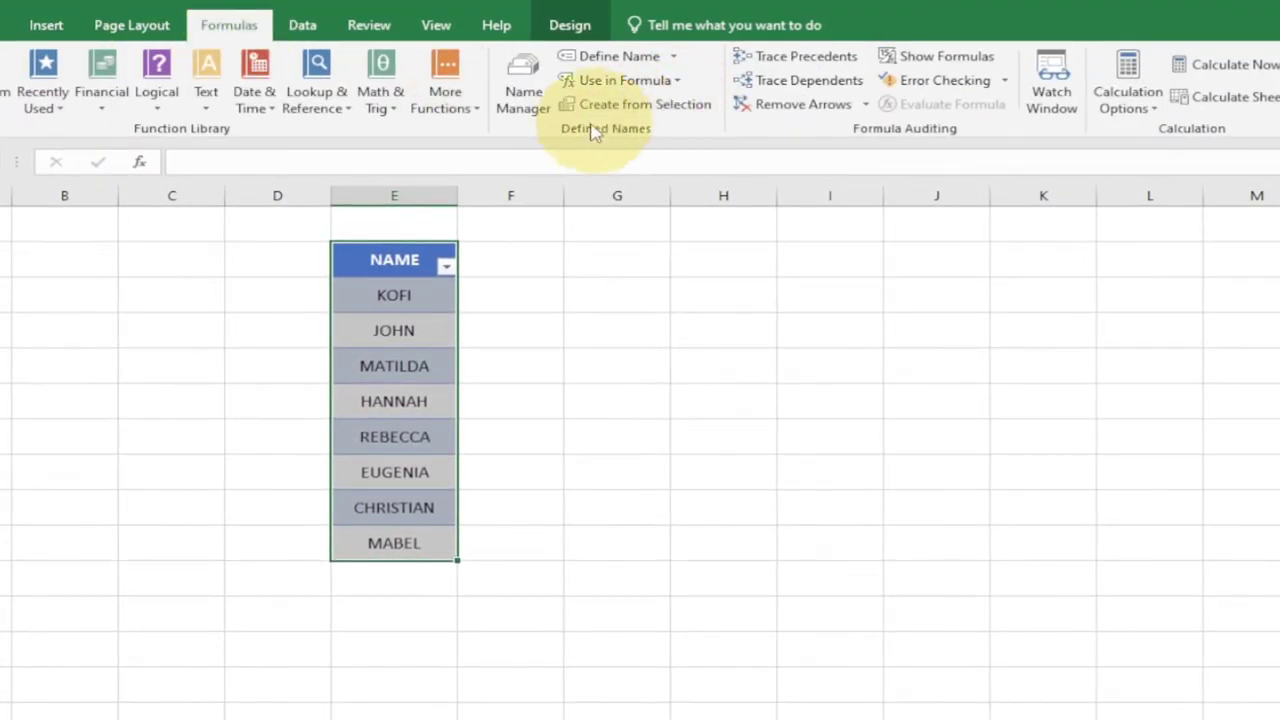
# Define the workbook name NEWNAME referring to the table's NAME entries, =Table4[NAME].
pyautogui.click(523, 106)
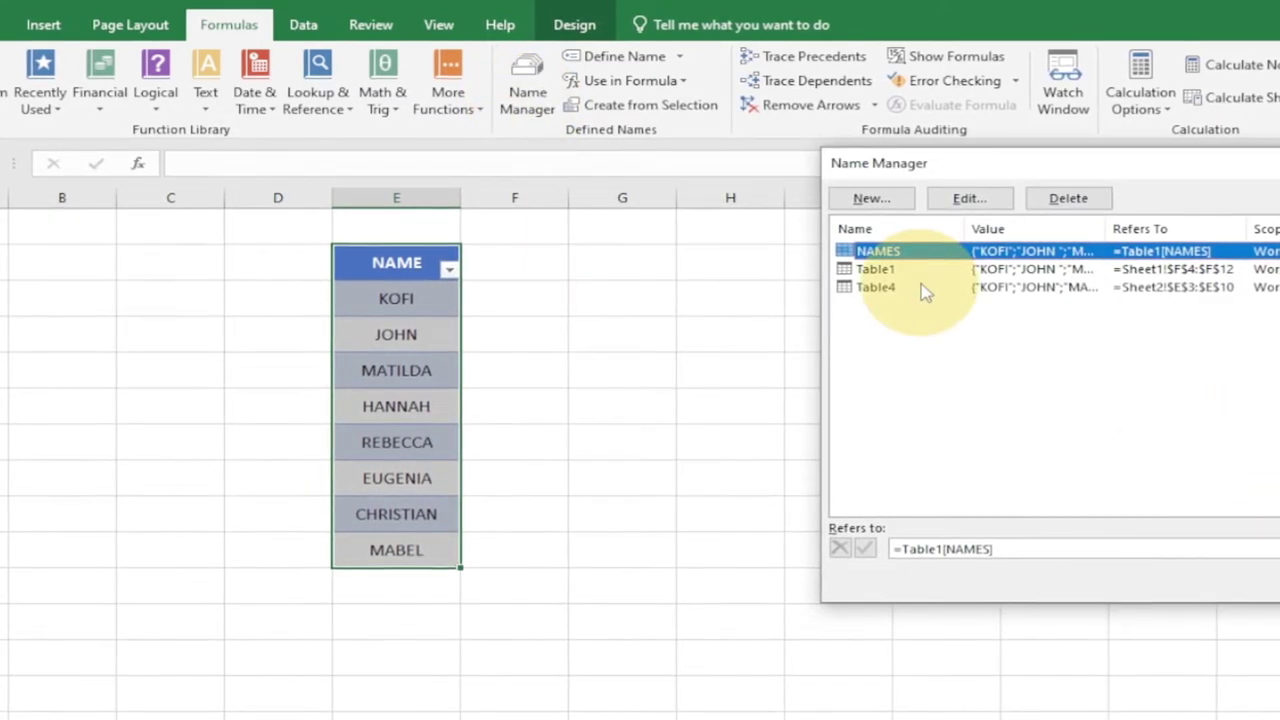
pyautogui.click(883, 199)
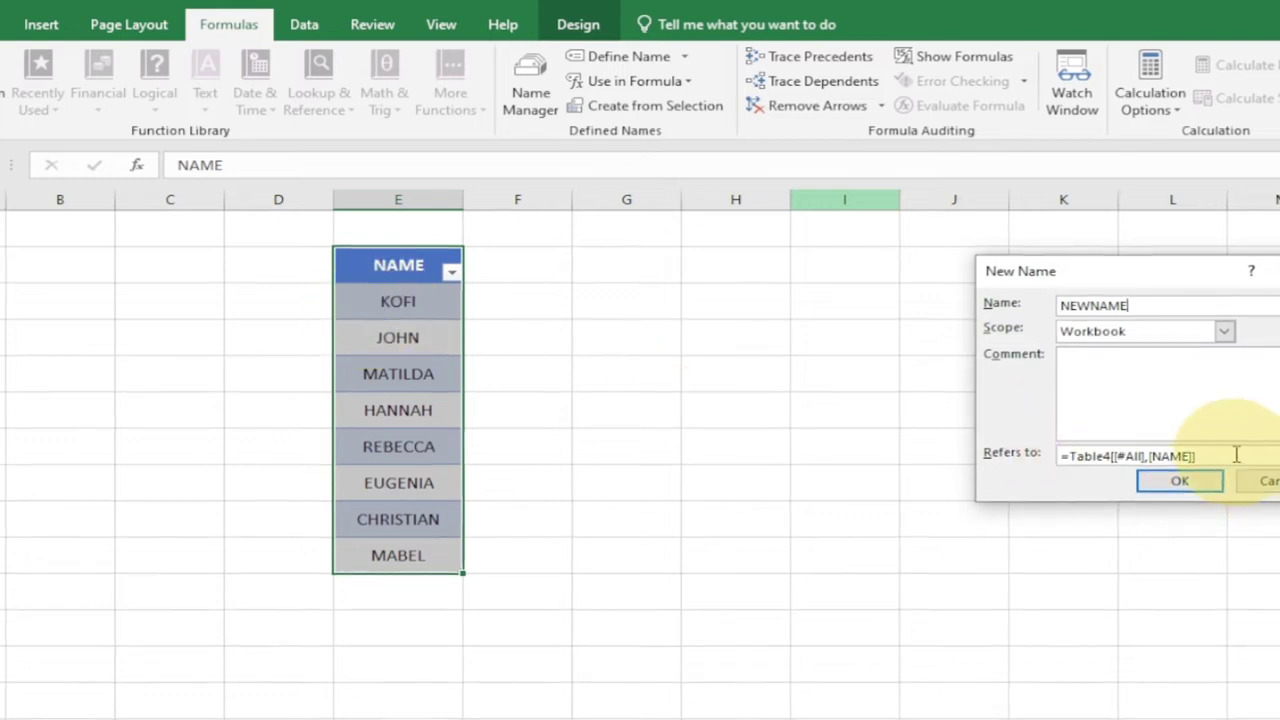
pyautogui.moveTo(1236, 455); pyautogui.dragTo(1060, 455)
pyautogui.press('BackSpace')
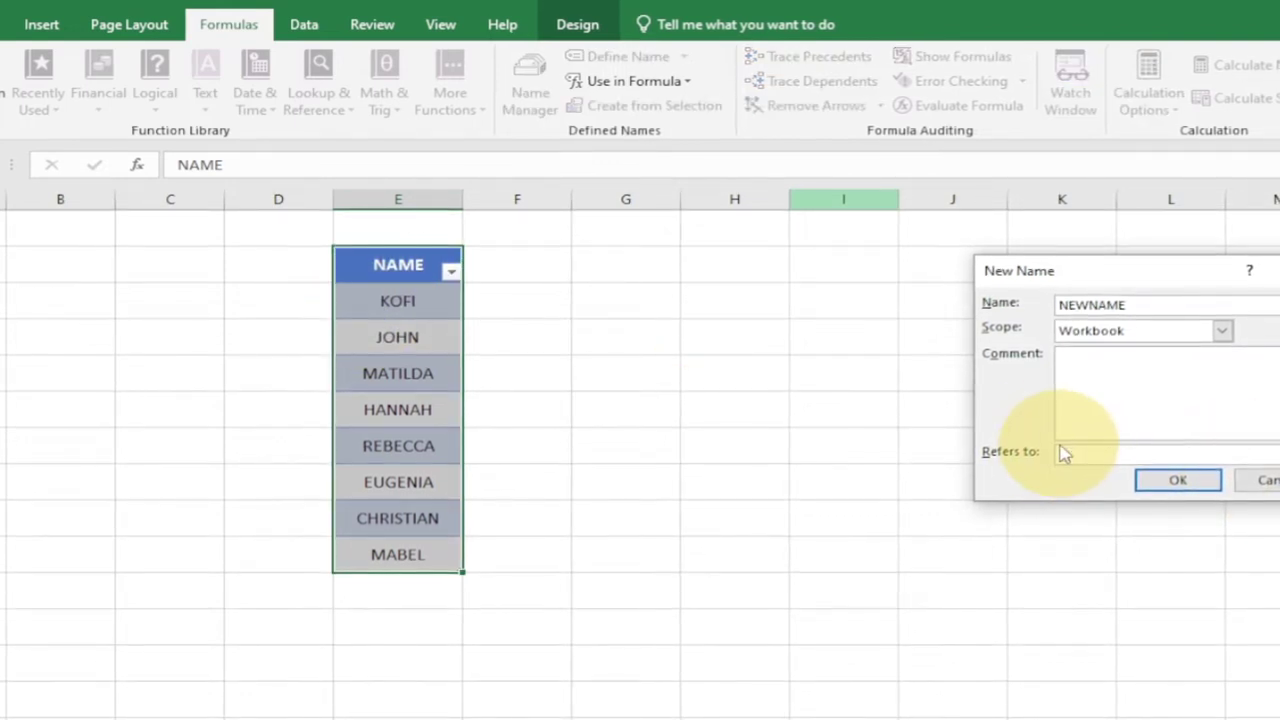
pyautogui.write('=')
pyautogui.moveTo(415, 292); pyautogui.dragTo(391, 558)
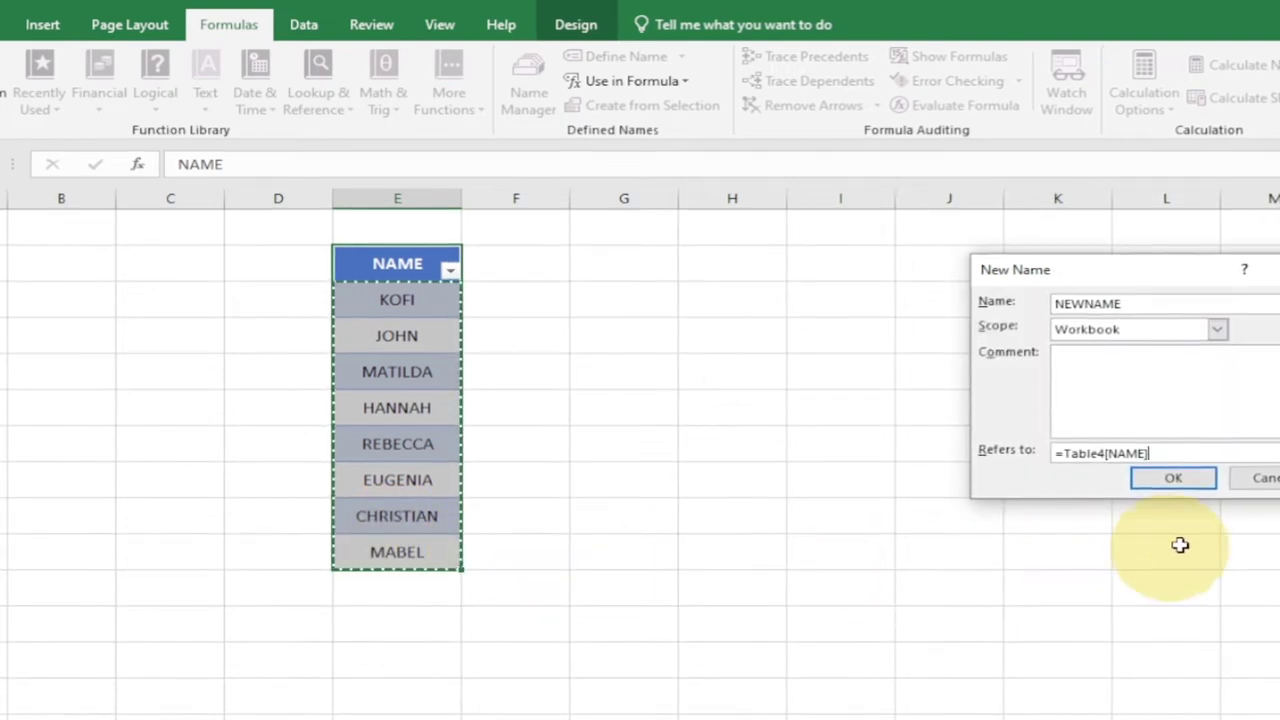
pyautogui.click(1172, 477)
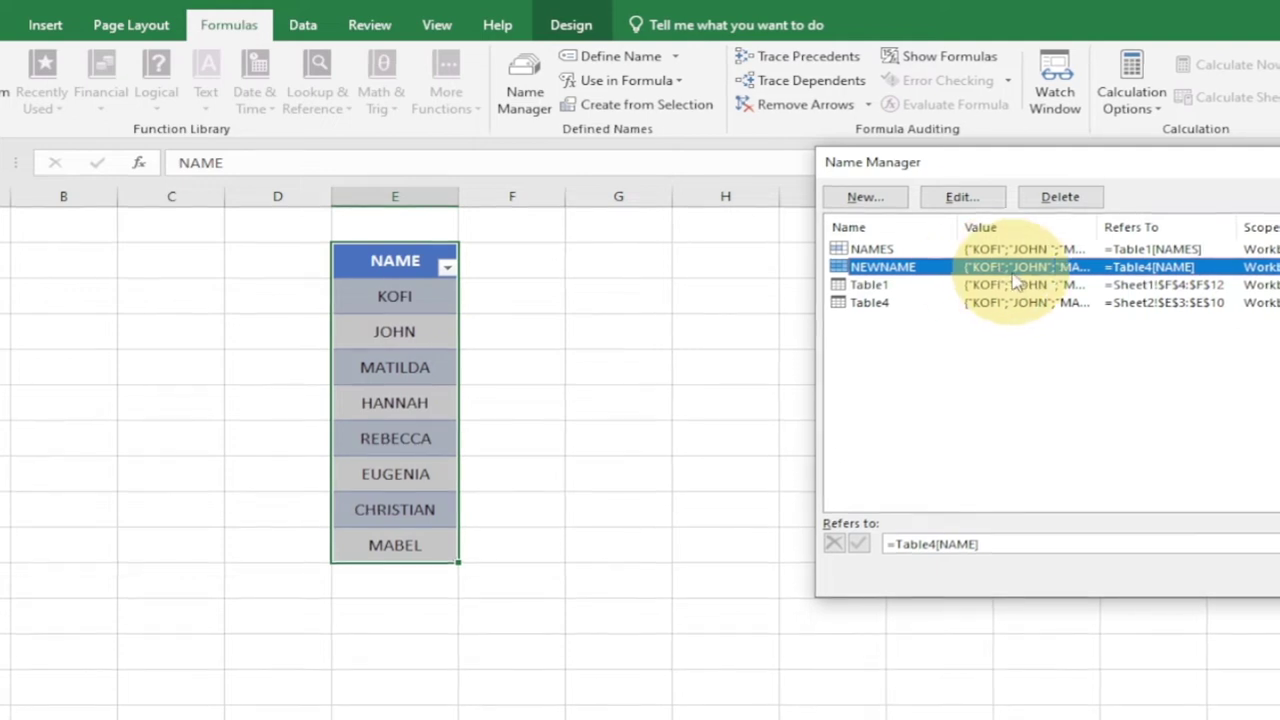
pyautogui.click(1272, 575)
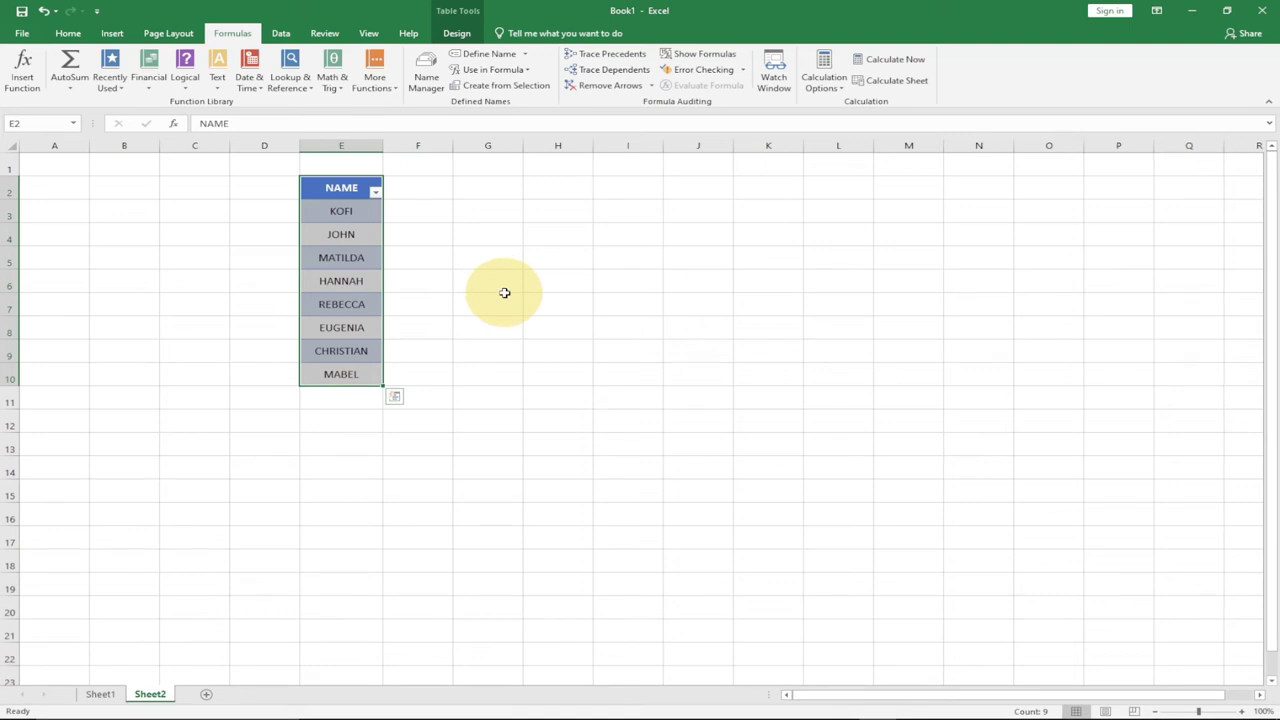
# Enter the heading NAME in cell G2 next to Table4.
pyautogui.click(486, 191)
pyautogui.write('NAME')
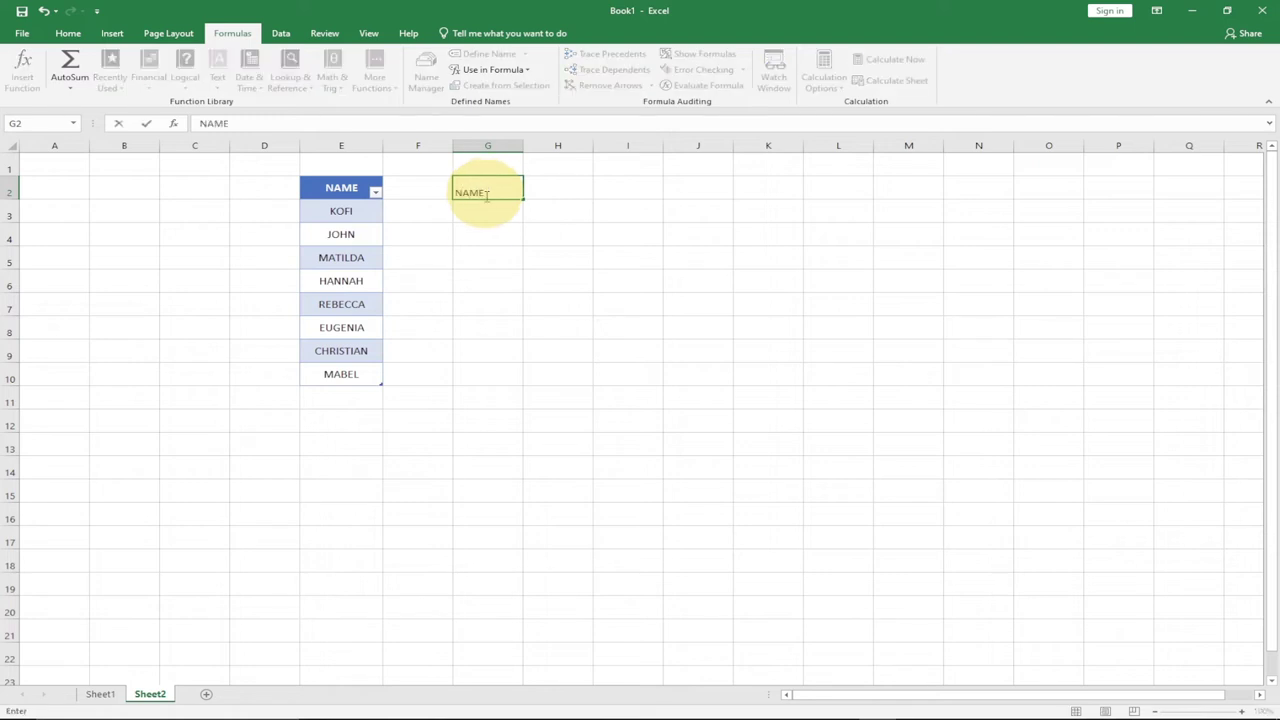
pyautogui.click(483, 214)
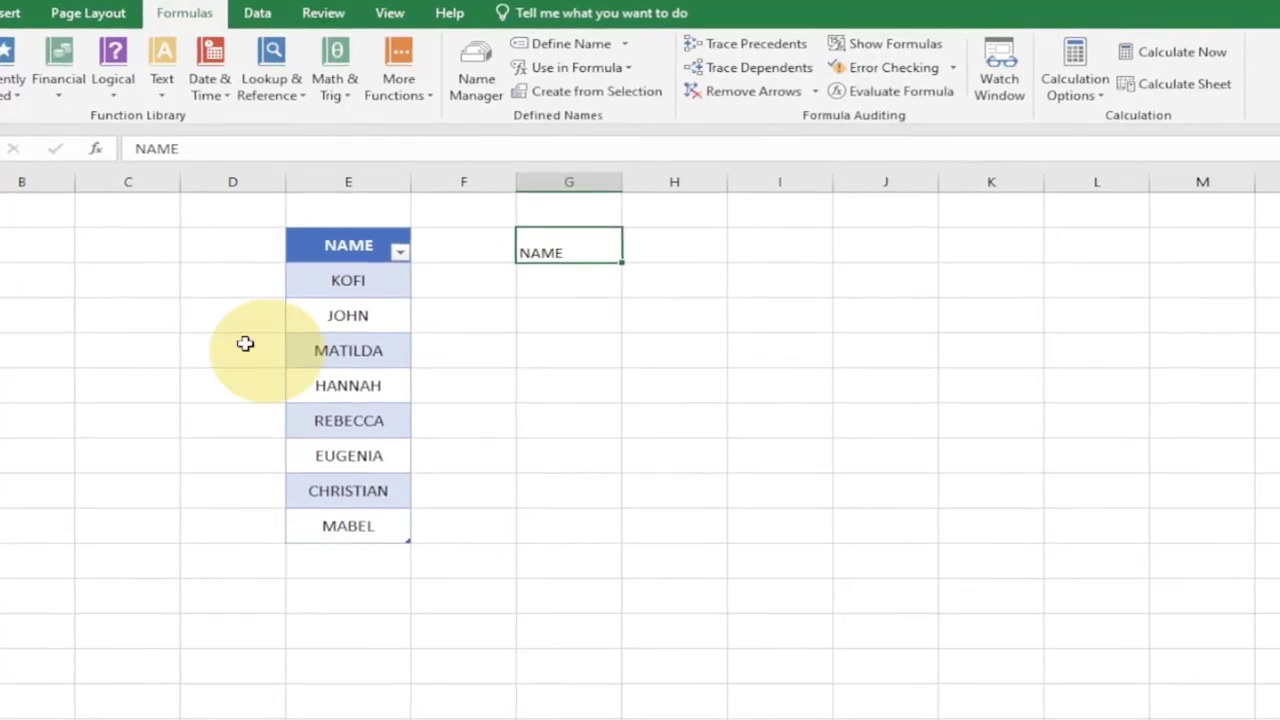
pyautogui.click(258, 14)
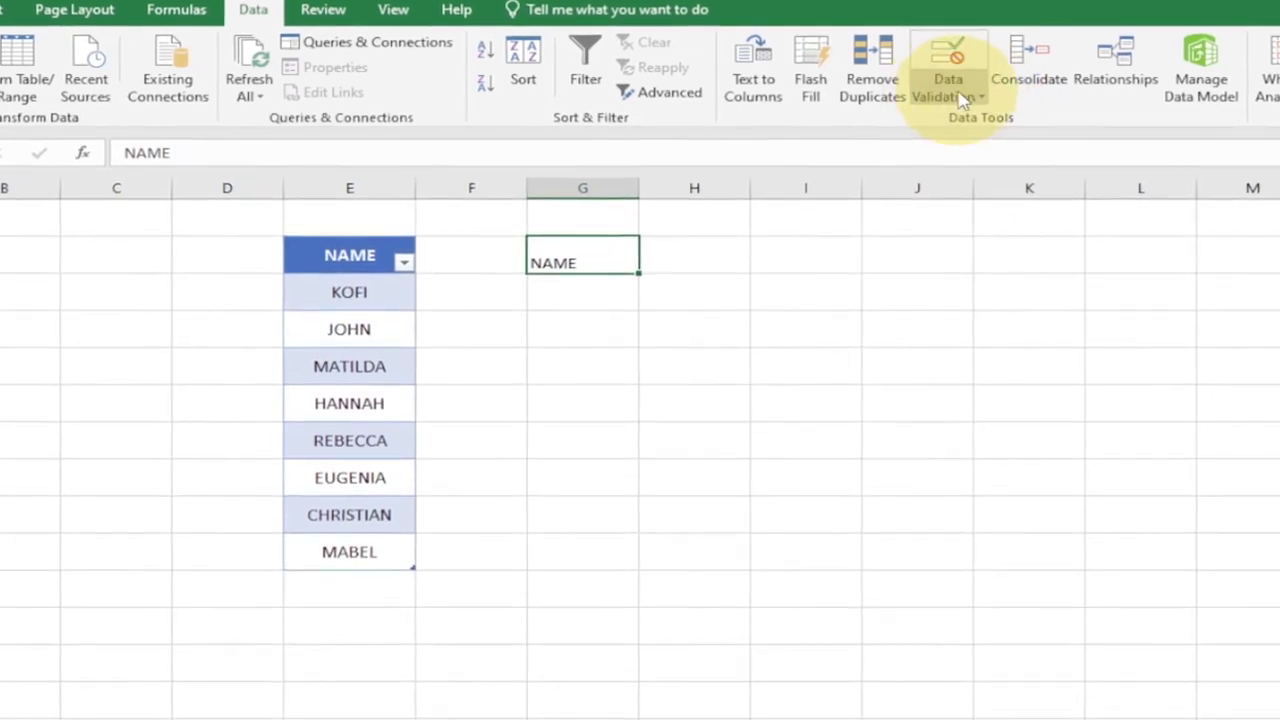
# Give G2 a List data validation with source =NEWNAME.
pyautogui.click(981, 105)
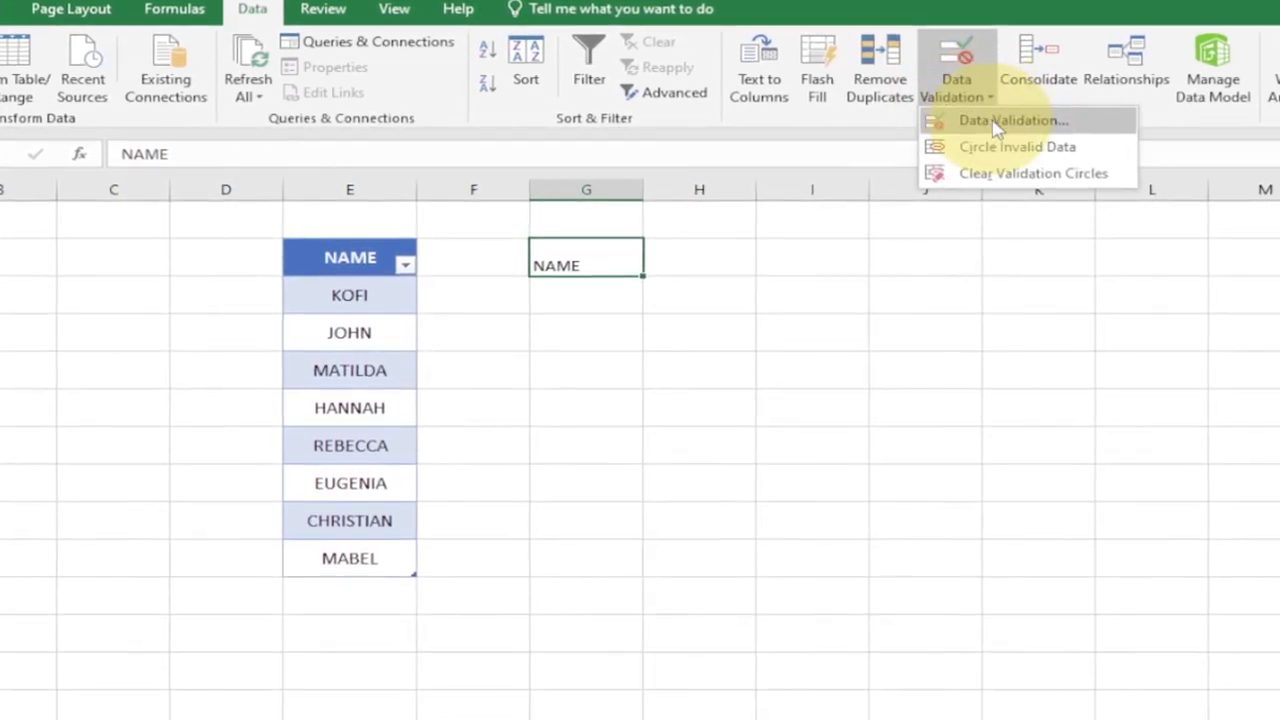
pyautogui.click(990, 122)
pyautogui.moveTo(1057, 220); pyautogui.dragTo(929, 251)
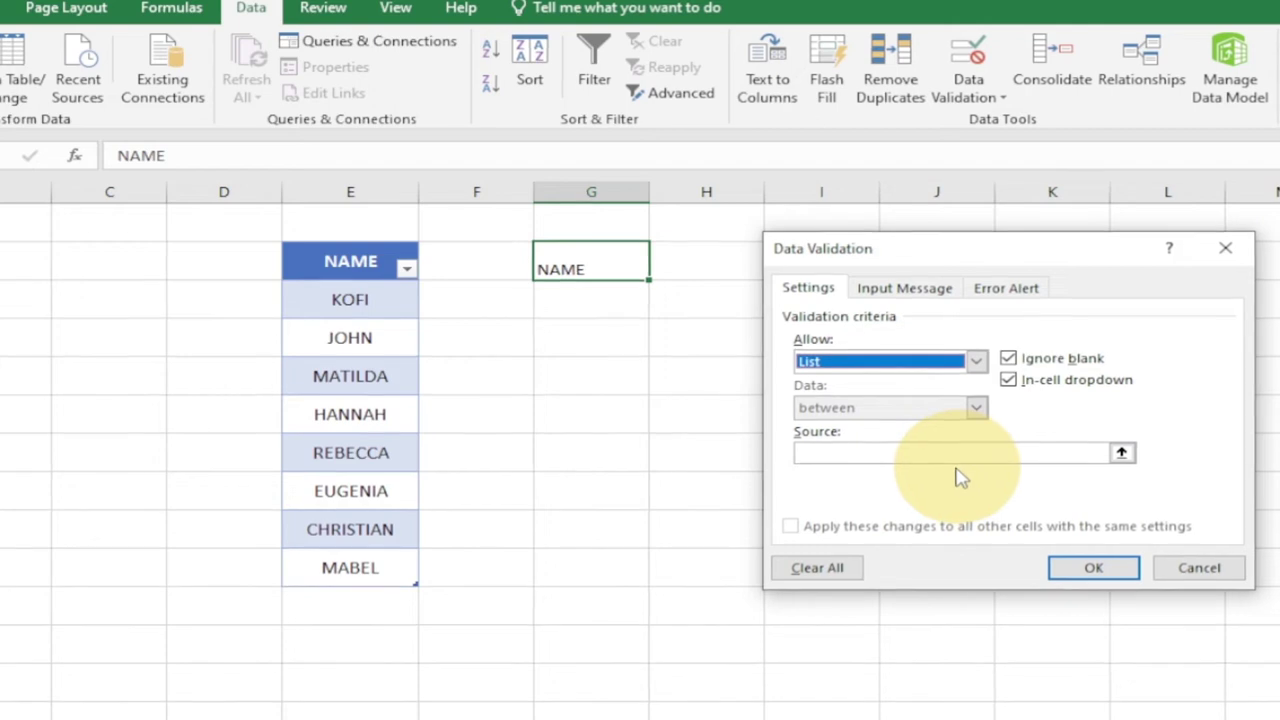
pyautogui.click(856, 452)
pyautogui.press('F3')
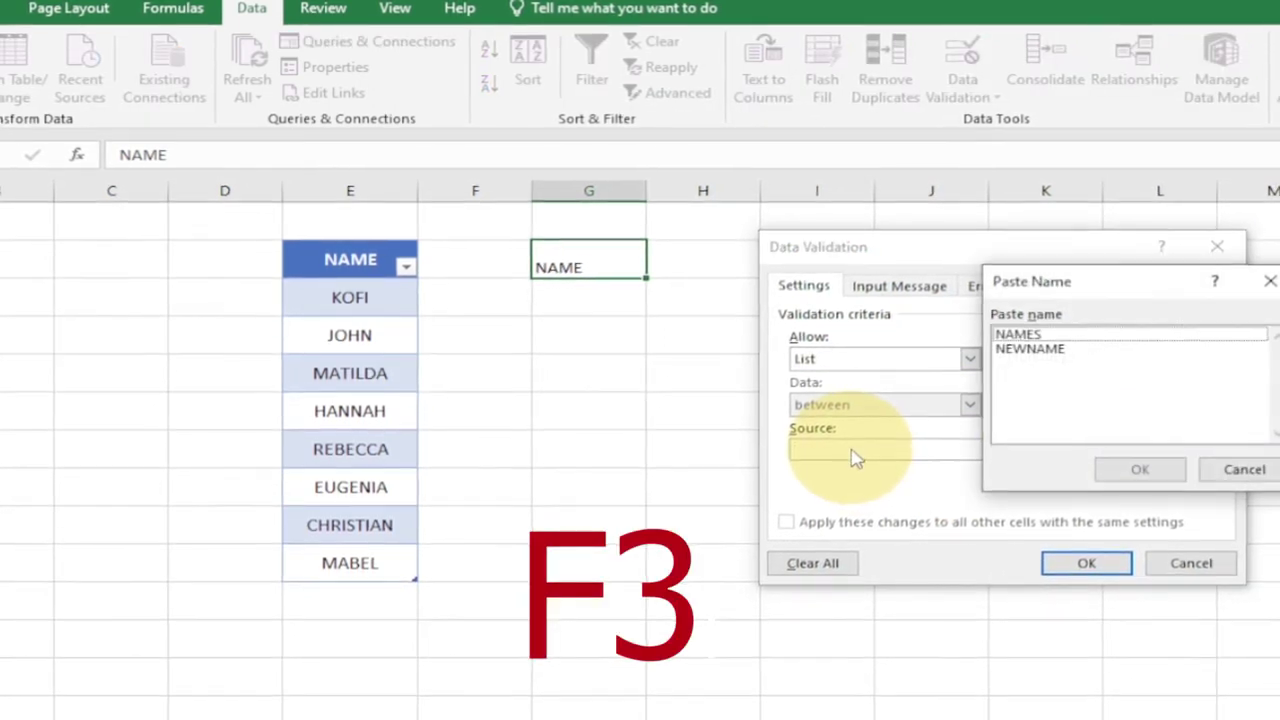
pyautogui.click(1015, 350)
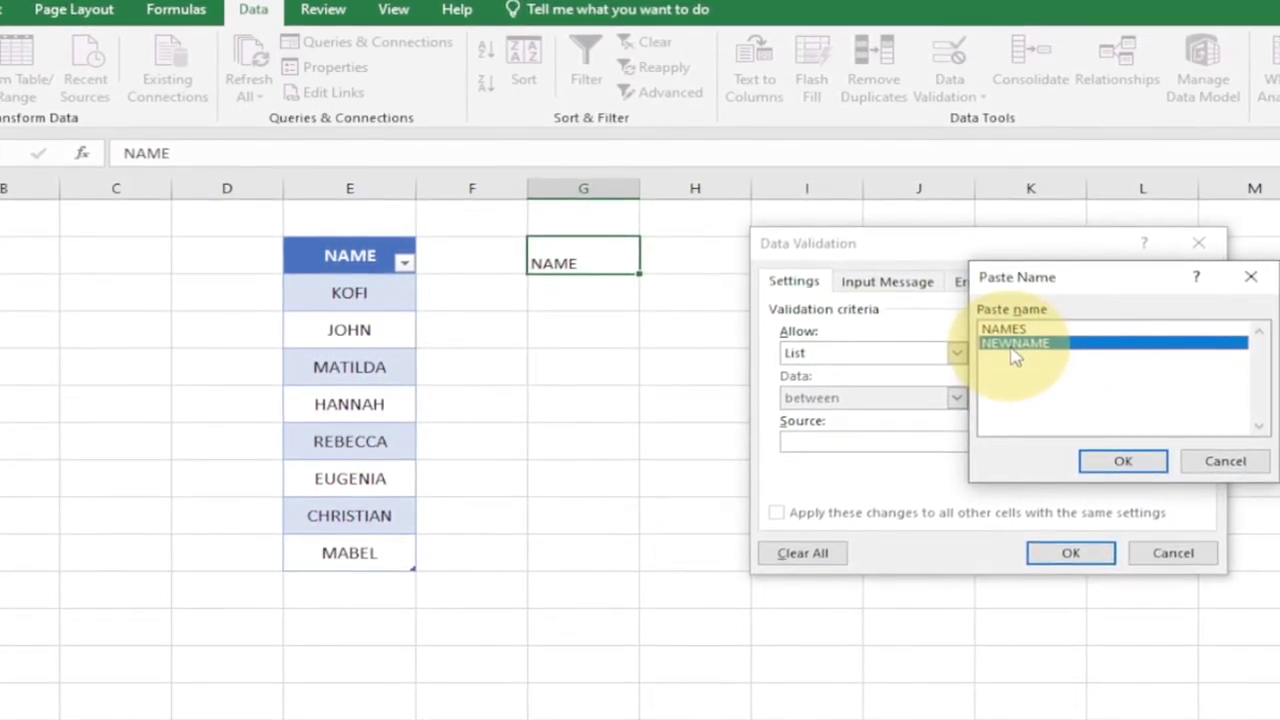
pyautogui.click(1090, 452)
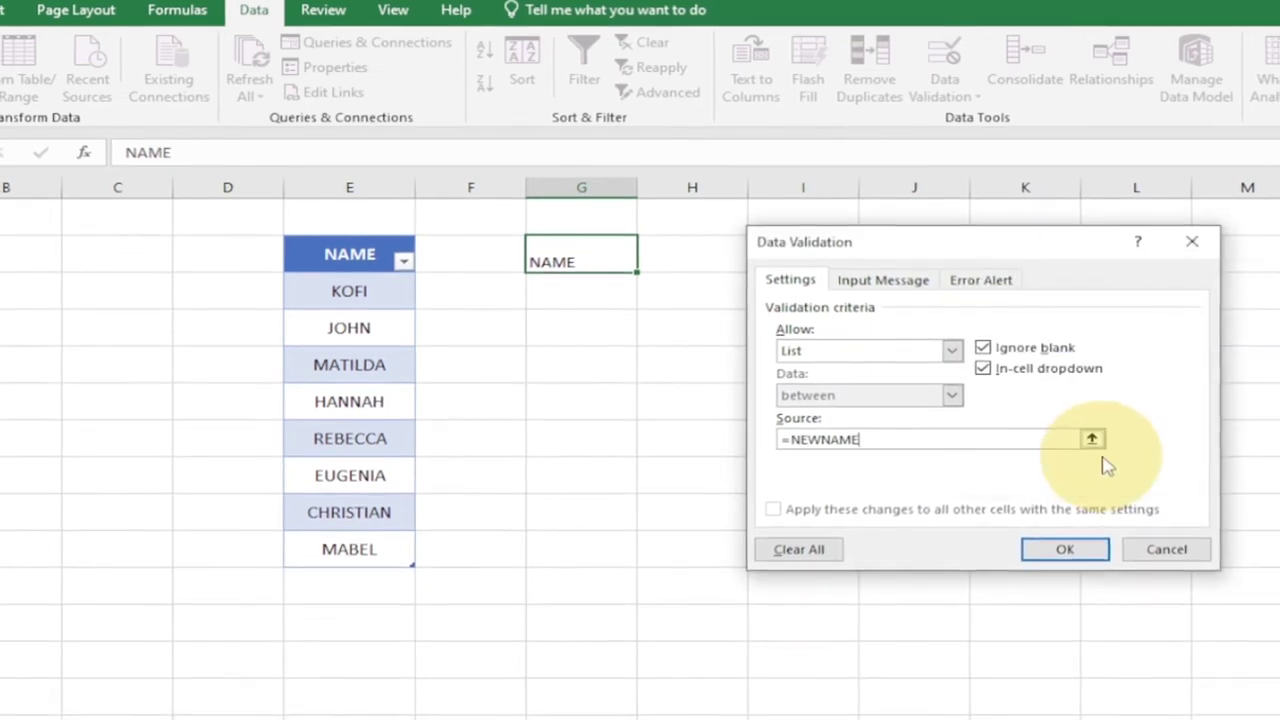
pyautogui.click(1055, 547)
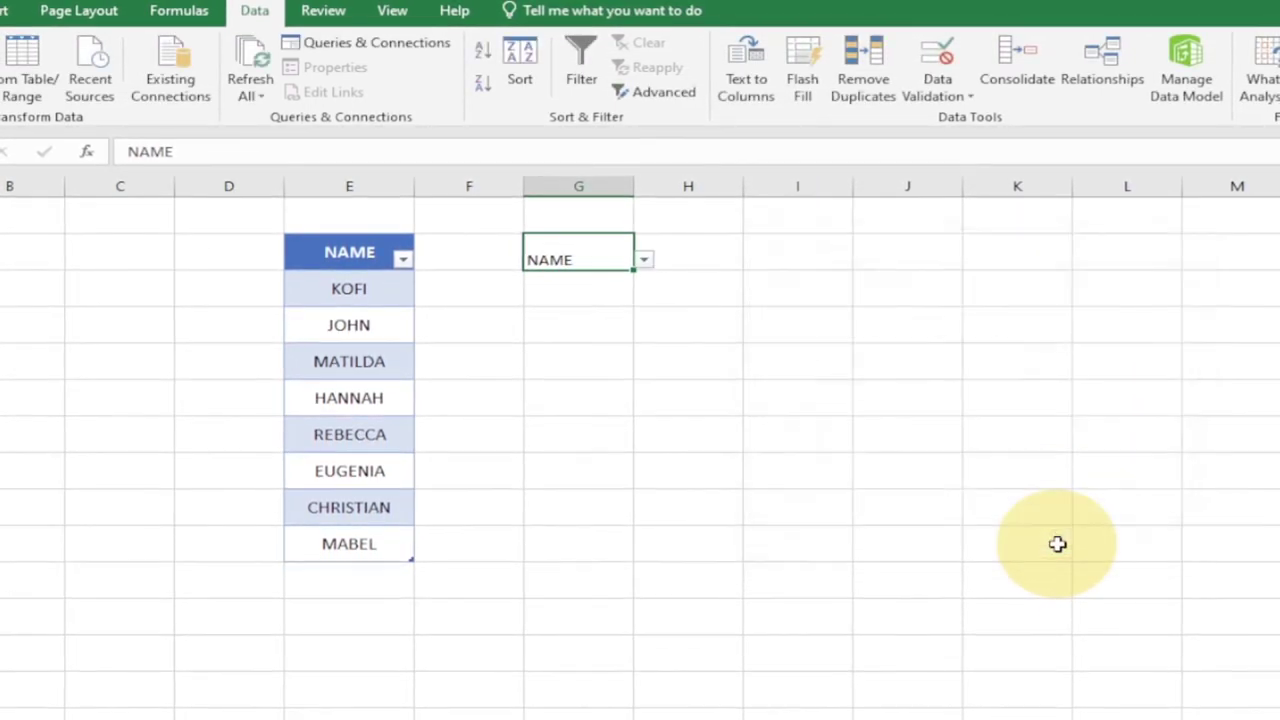
pyautogui.click(643, 263)
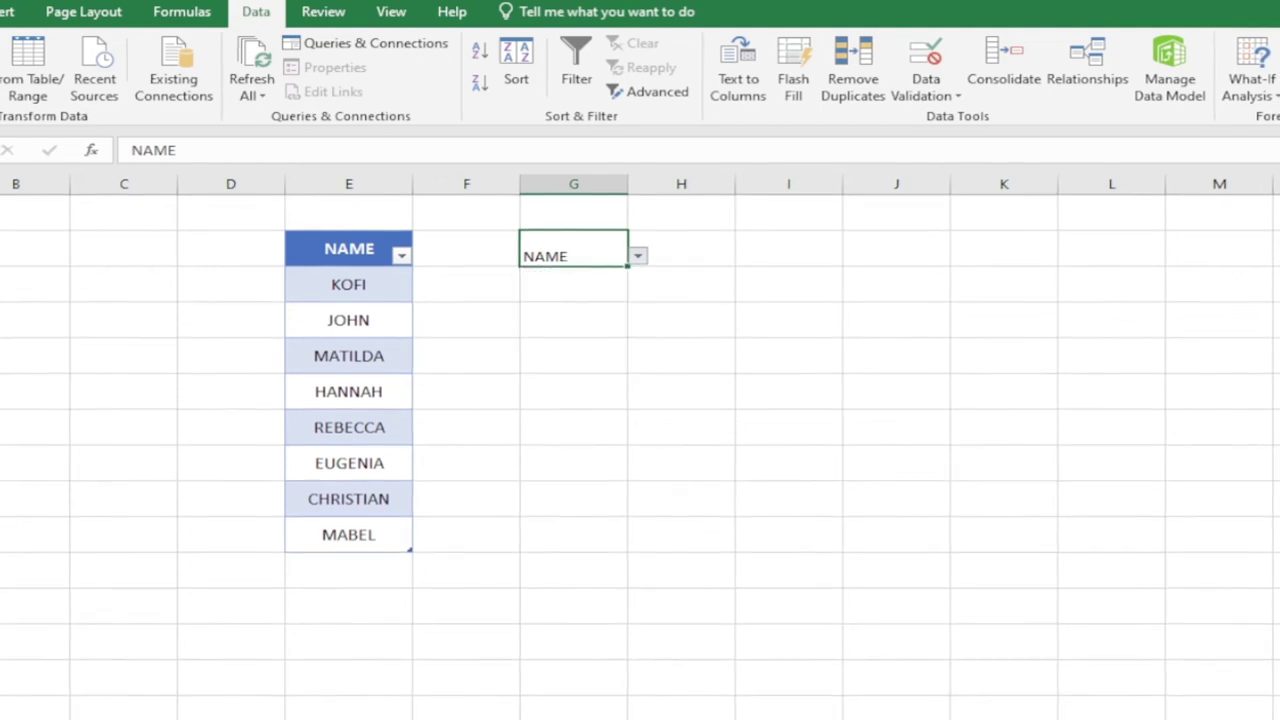
# View G2's drop-down showing the eight names KOFI through MABEL, then close it.
pyautogui.scroll(3, 640, 440)
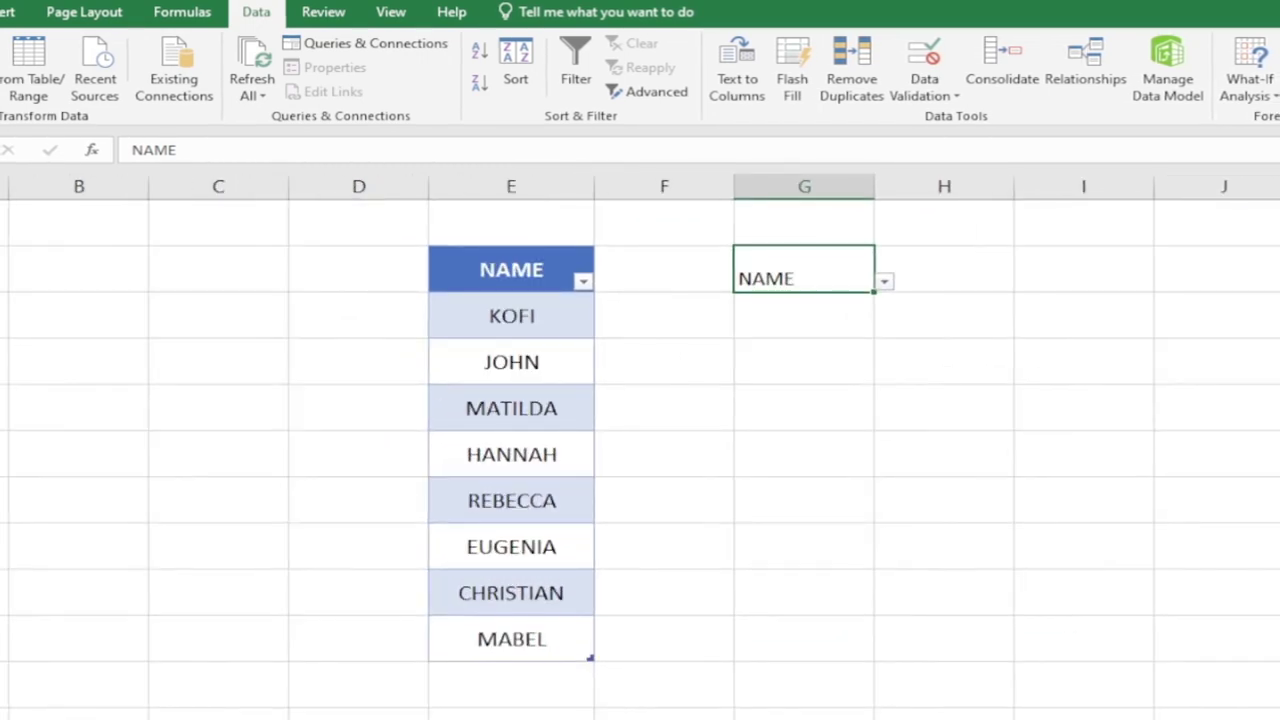
pyautogui.scroll(1, 640, 440)
pyautogui.click(963, 293)
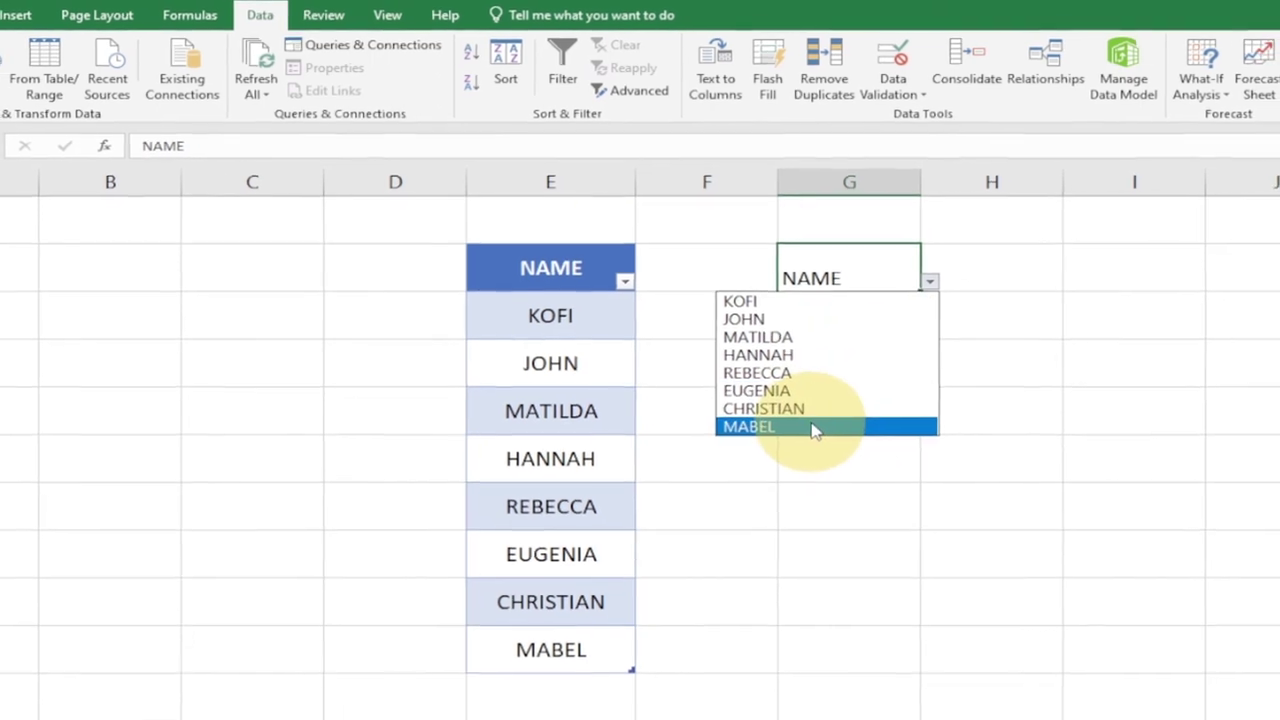
pyautogui.press('Escape')
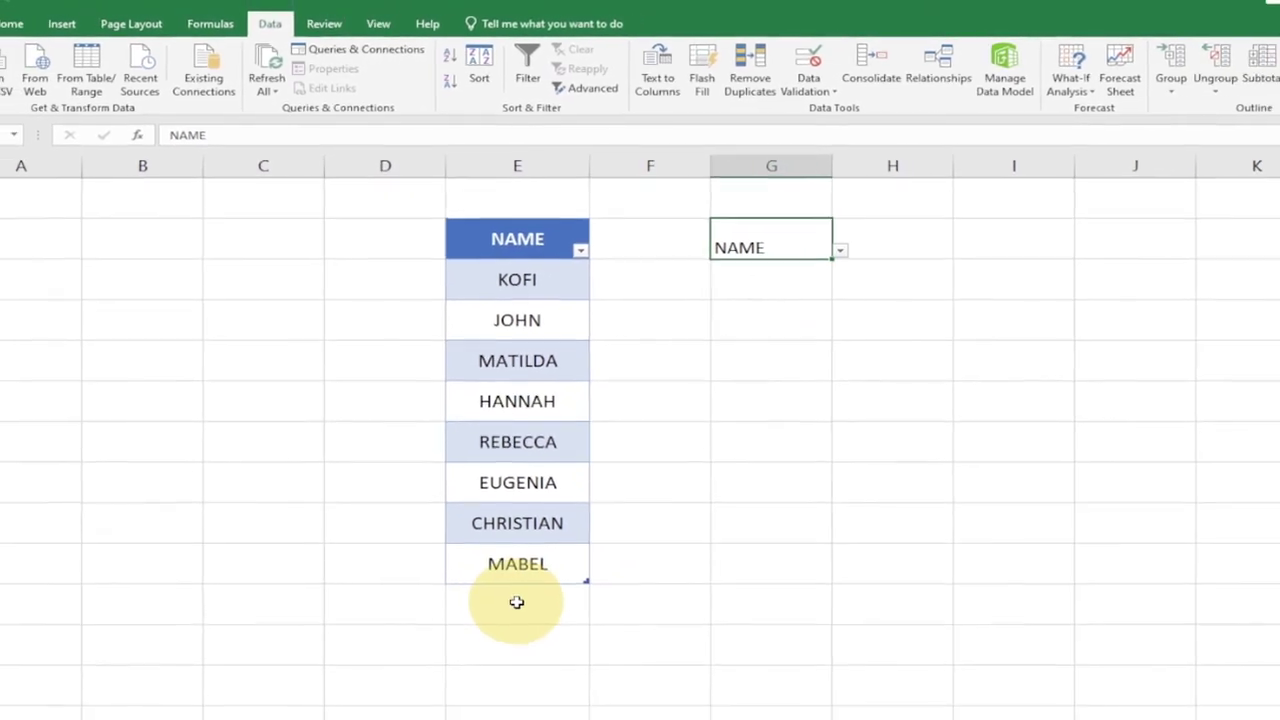
# Type PRINCE into E11 and confirm G2's drop-down now includes PRINCE.
pyautogui.click(516, 602)
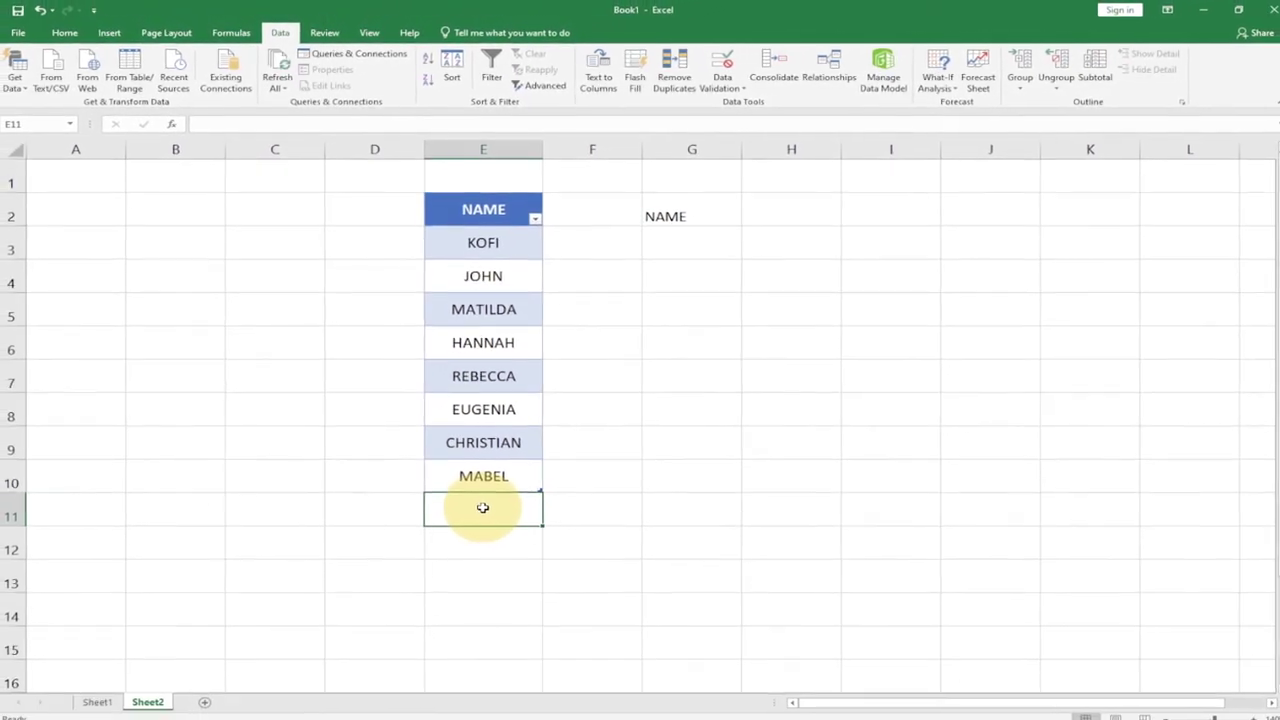
pyautogui.write('PRINCE')
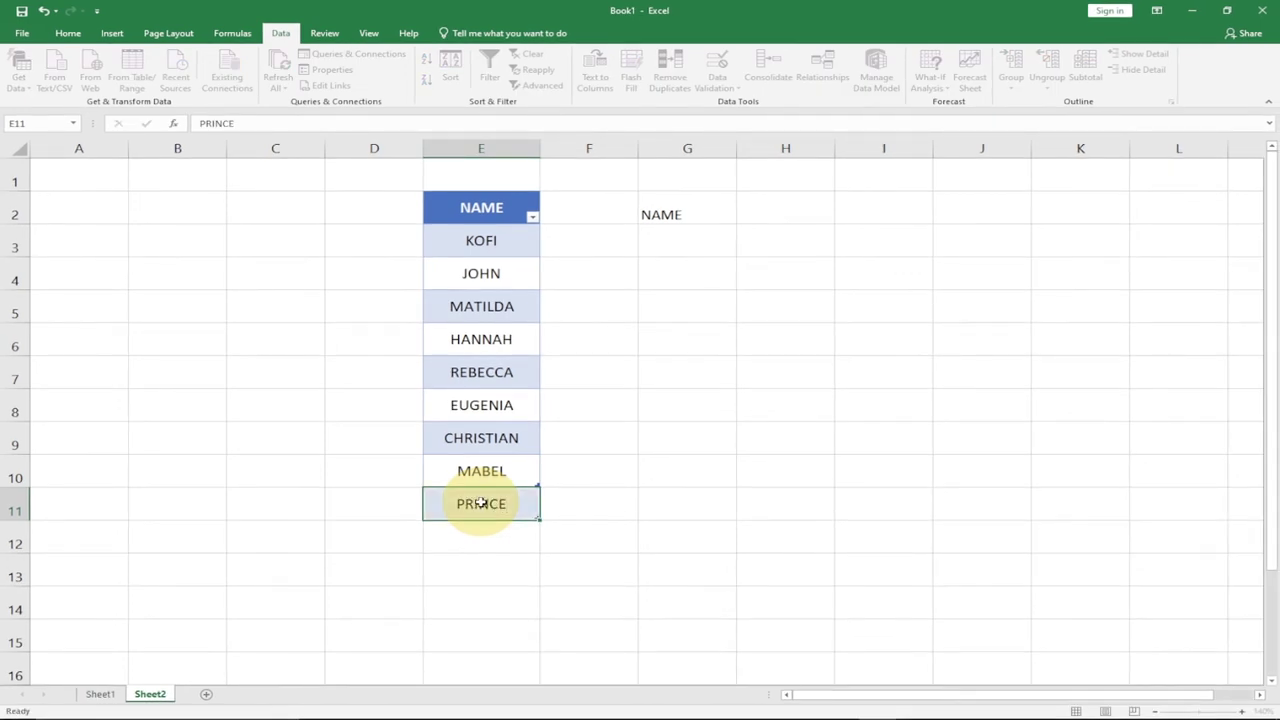
pyautogui.press('Return')
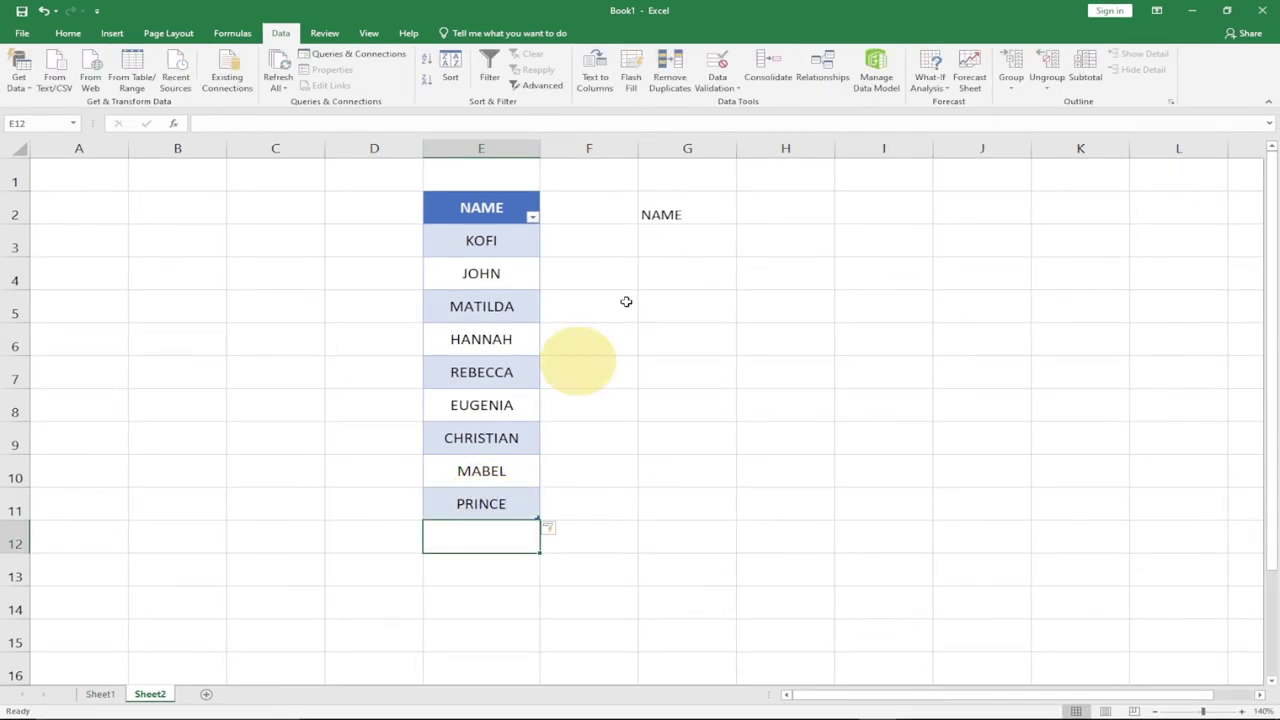
pyautogui.click(697, 217)
pyautogui.click(744, 215)
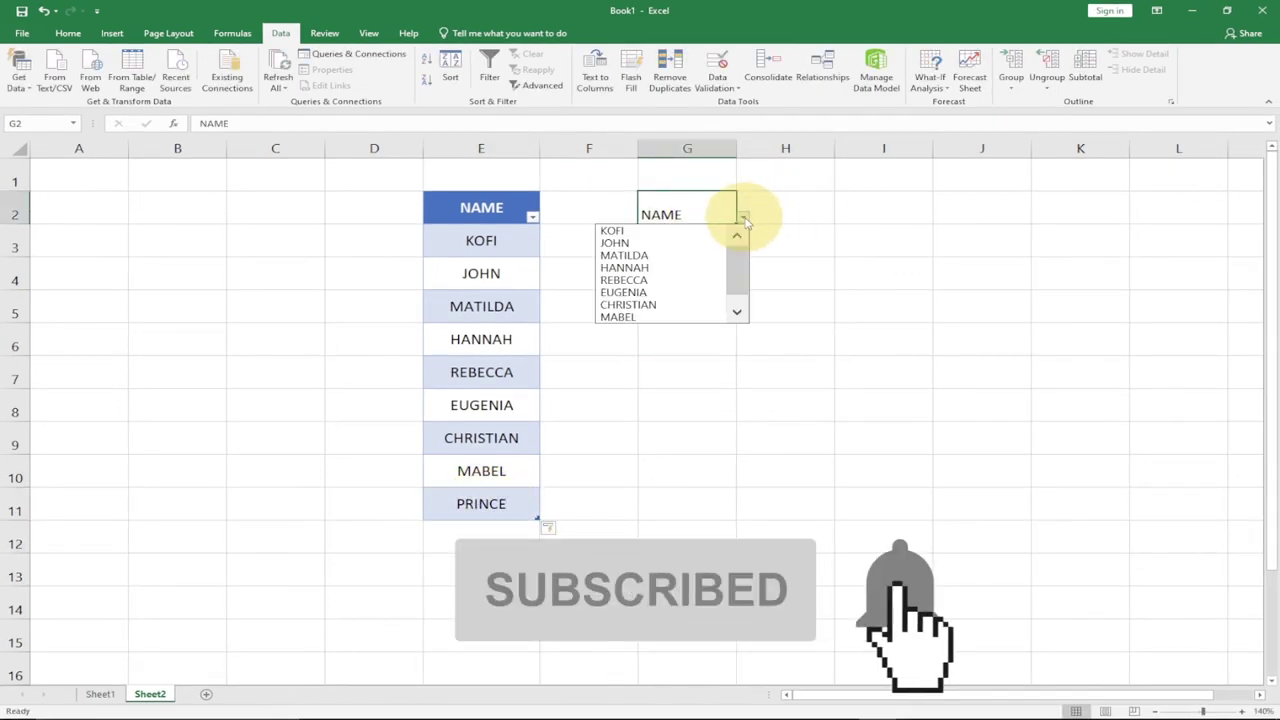
pyautogui.click(736, 316)
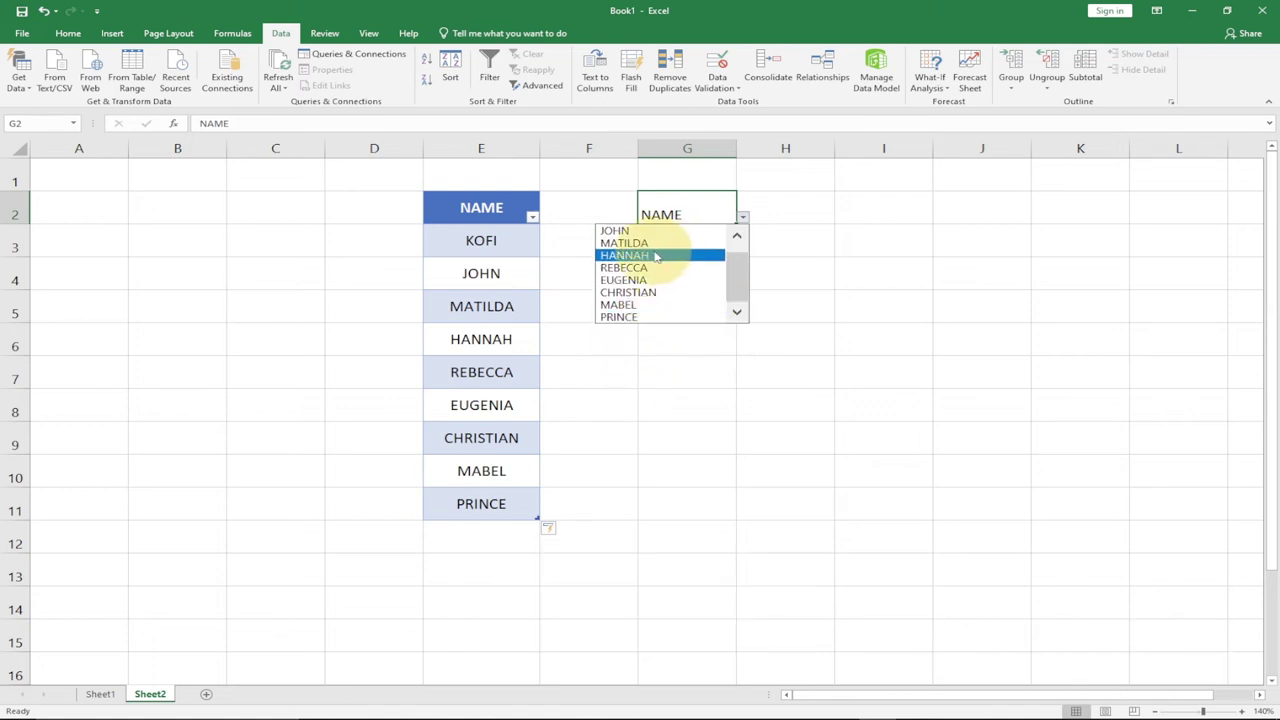
pyautogui.click(486, 538)
pyautogui.click(486, 538)
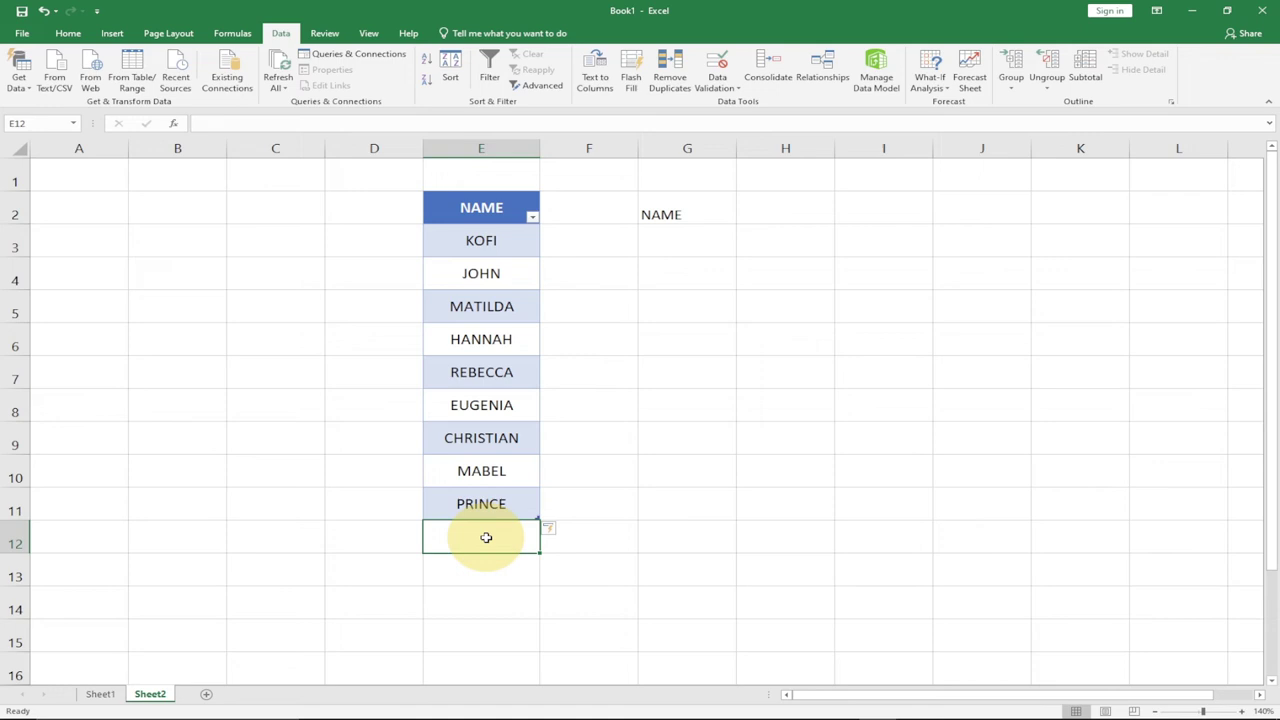
# Enter TIMOTHY in E12 and check it appears last in G2's drop-down.
pyautogui.write('TIMOTHY')
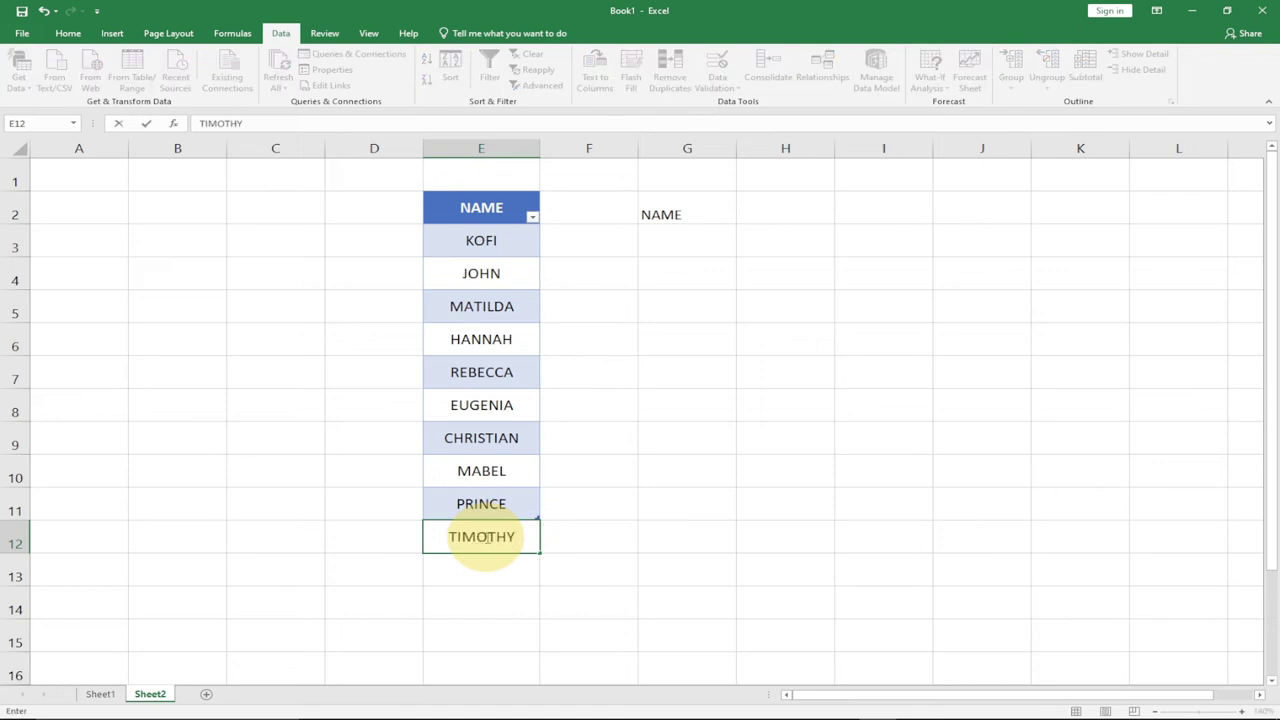
pyautogui.click(712, 215)
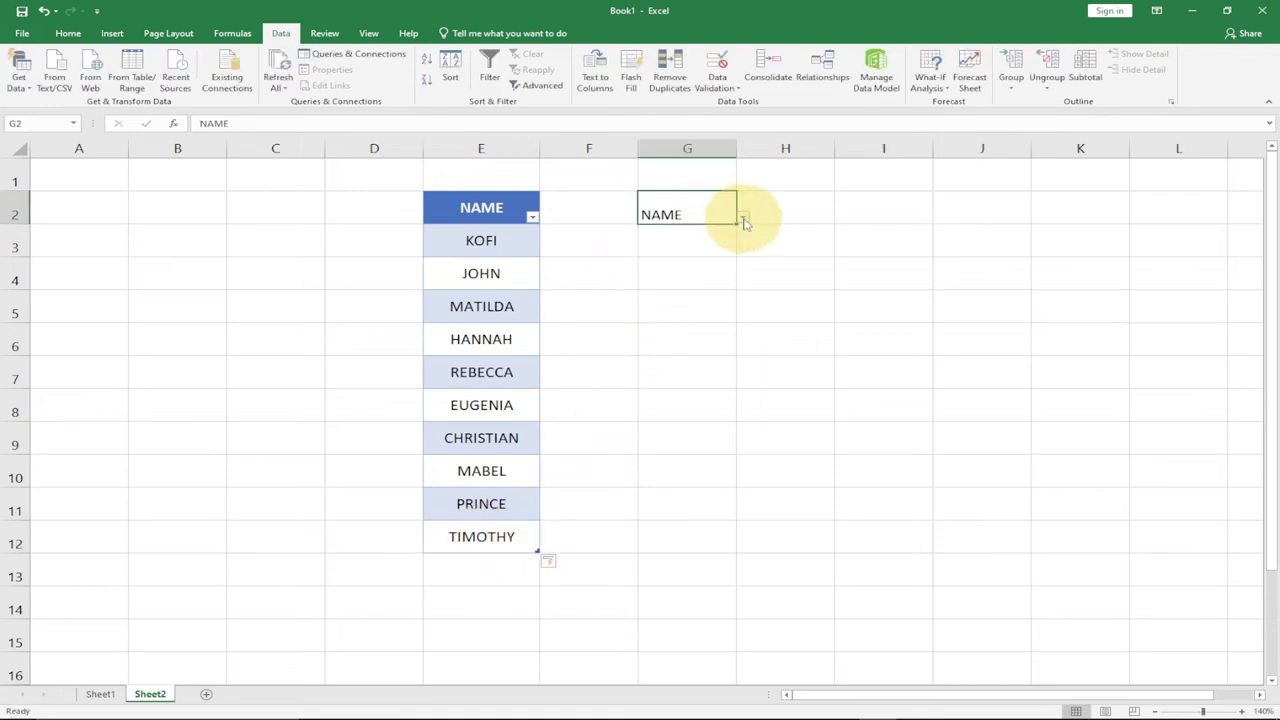
pyautogui.click(743, 218)
pyautogui.click(737, 314)
pyautogui.click(737, 314)
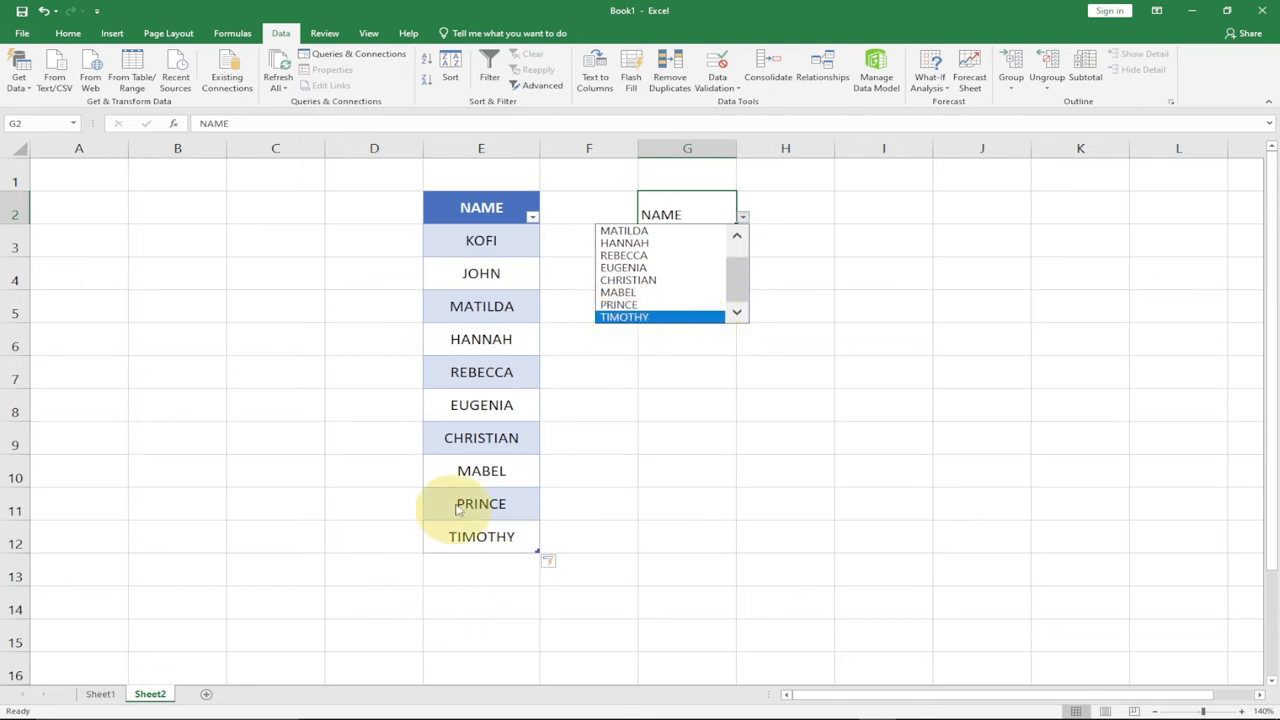
pyautogui.click(470, 472)
# Delete MABEL's row from Table4 and confirm G2's list now ends PRINCE, TIMOTHY.
pyautogui.rightClick(474, 474)
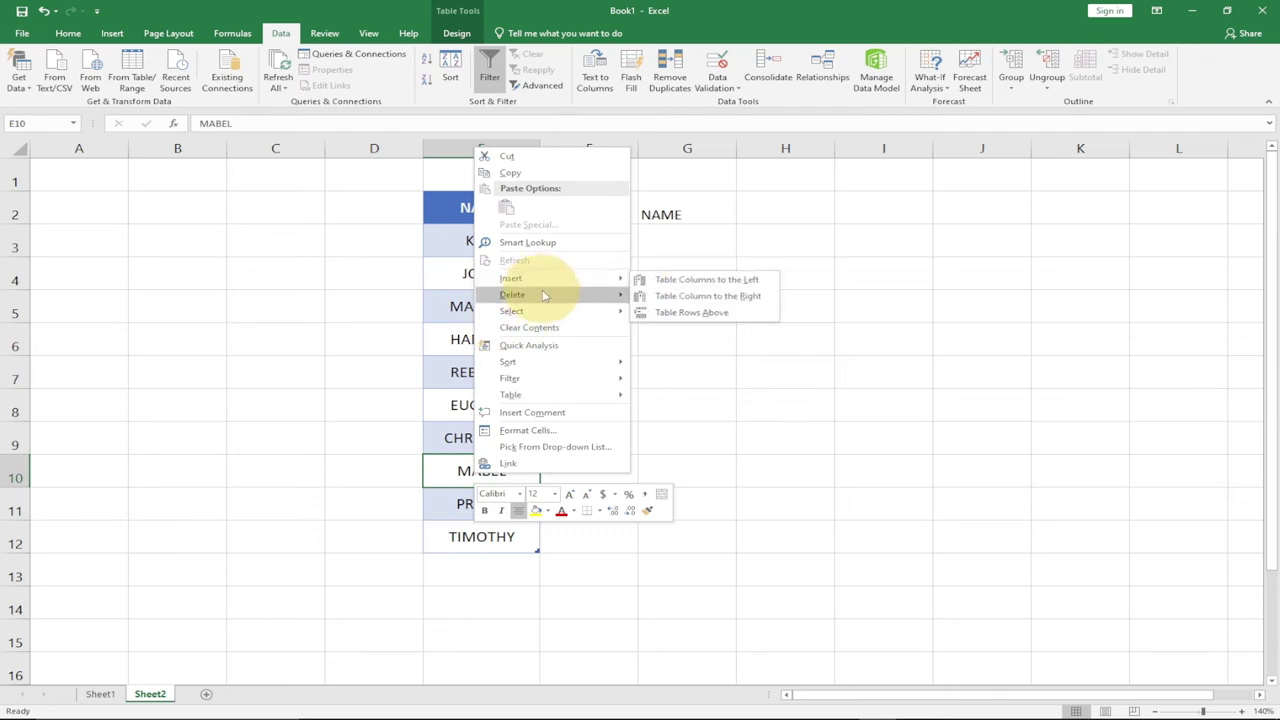
pyautogui.moveTo(545, 295)
pyautogui.click(674, 311)
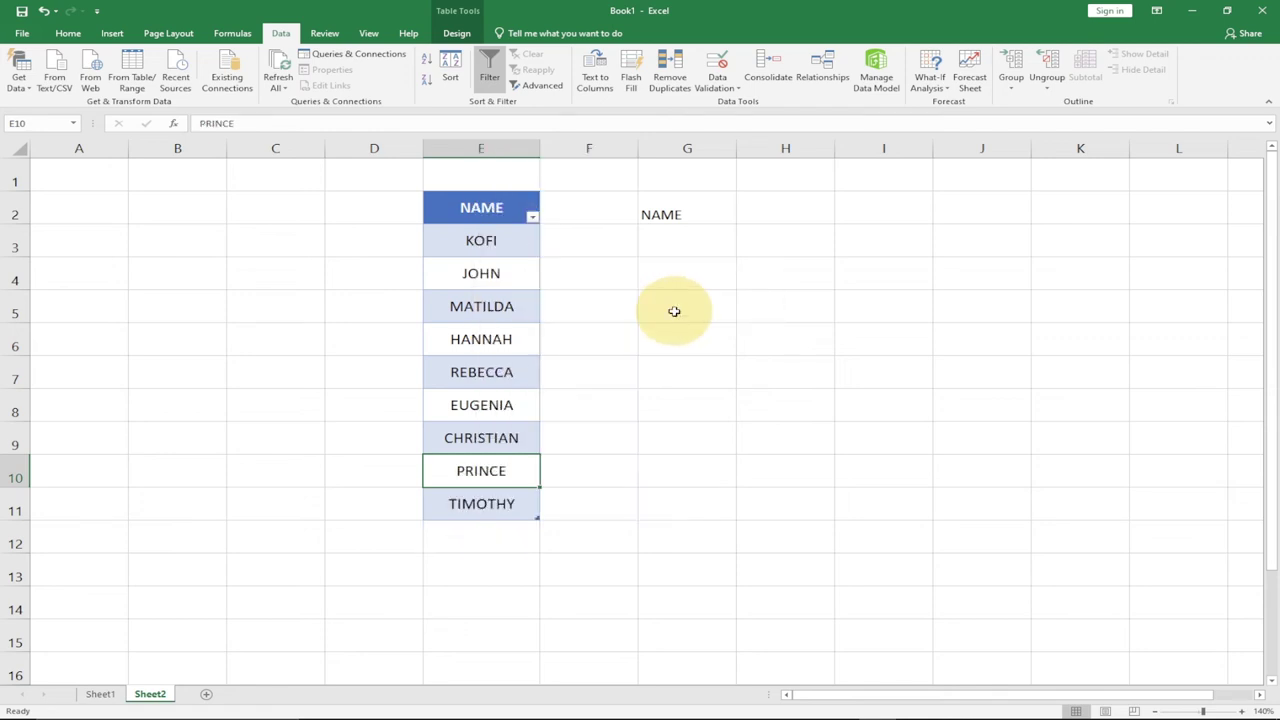
pyautogui.click(686, 208)
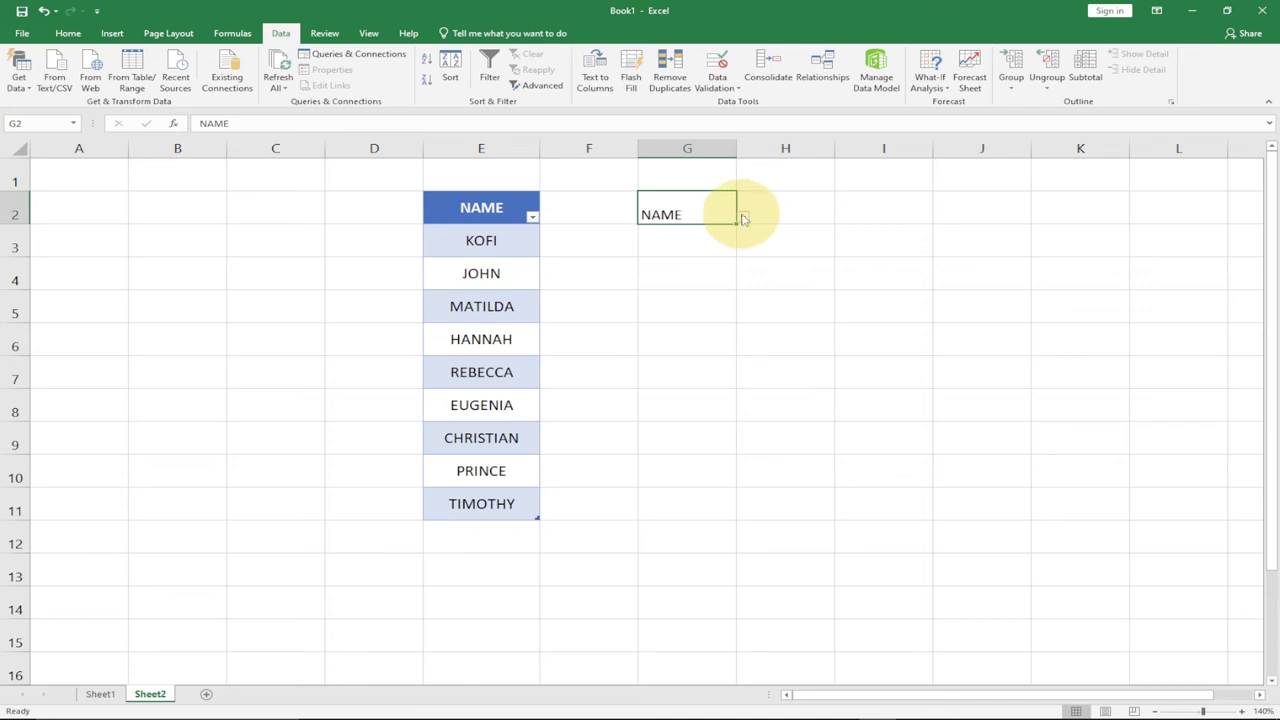
pyautogui.click(742, 217)
pyautogui.click(737, 315)
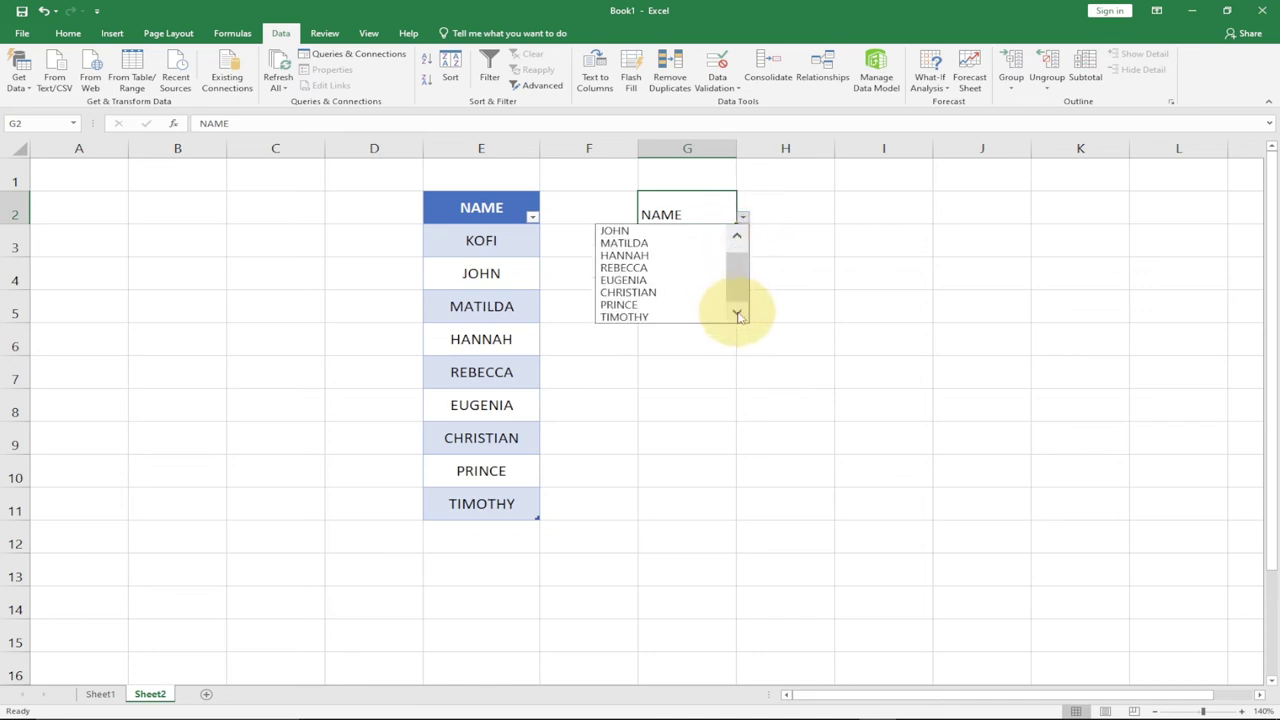
pyautogui.click(742, 218)
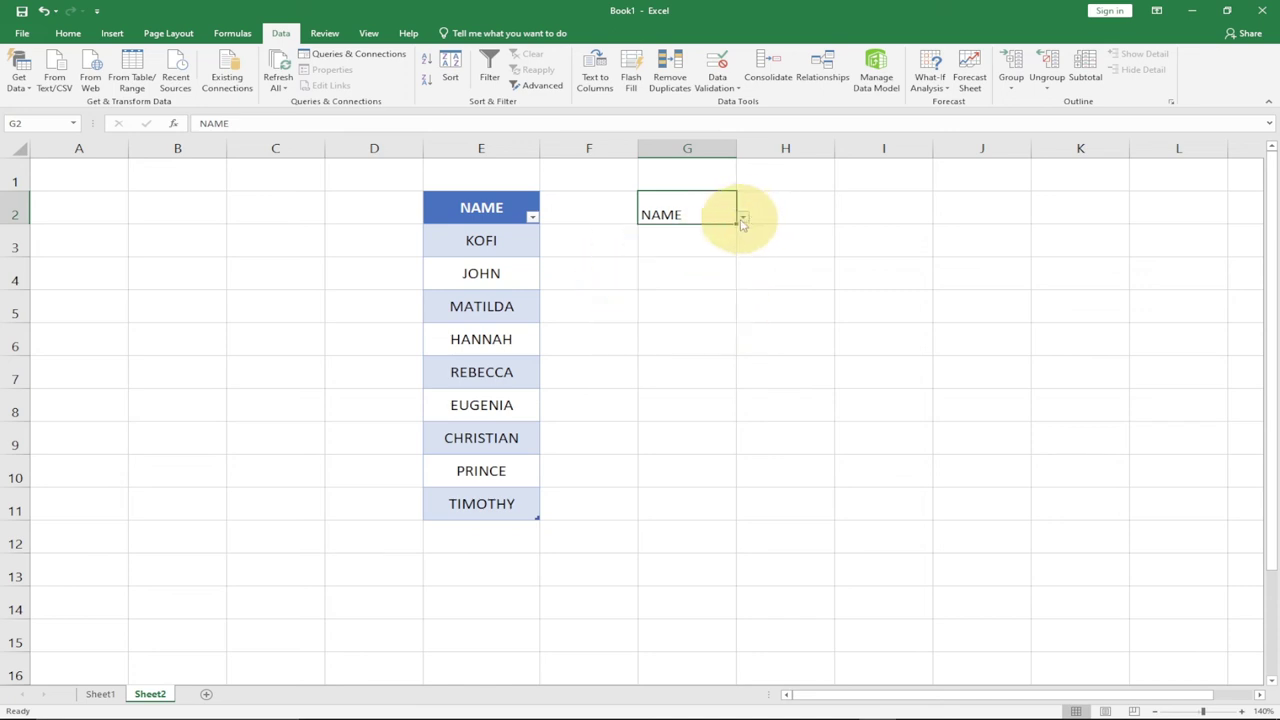